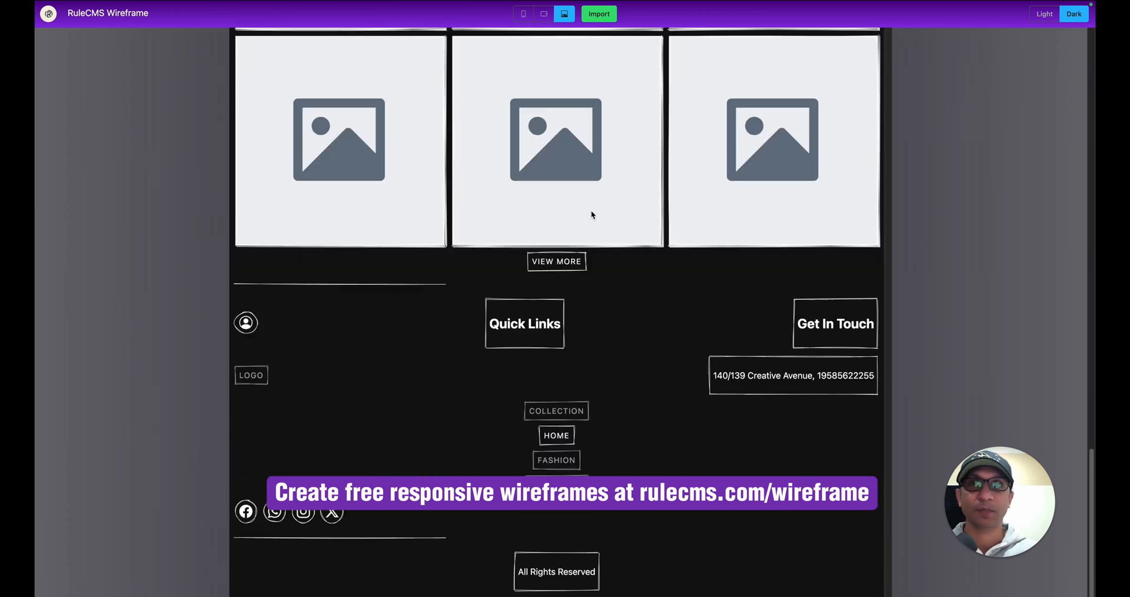
Compare the Product Launch template at tablet, mobile and desktop widths, scrolling the mobile layout and ending on mobile.
scroll(590, 214, up, 20)
click(543, 17)
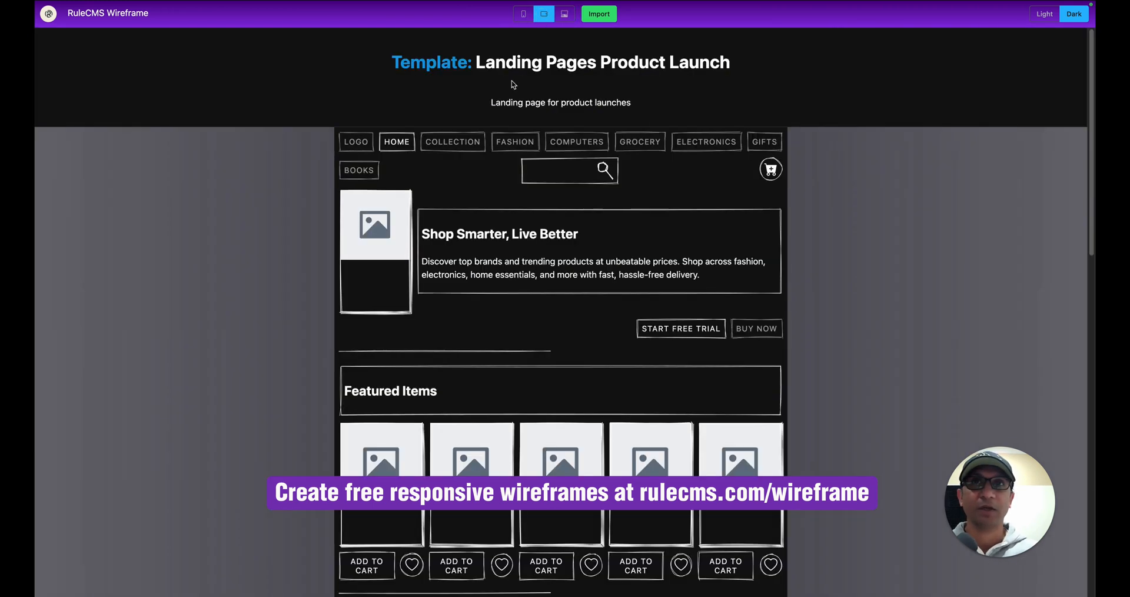
click(523, 18)
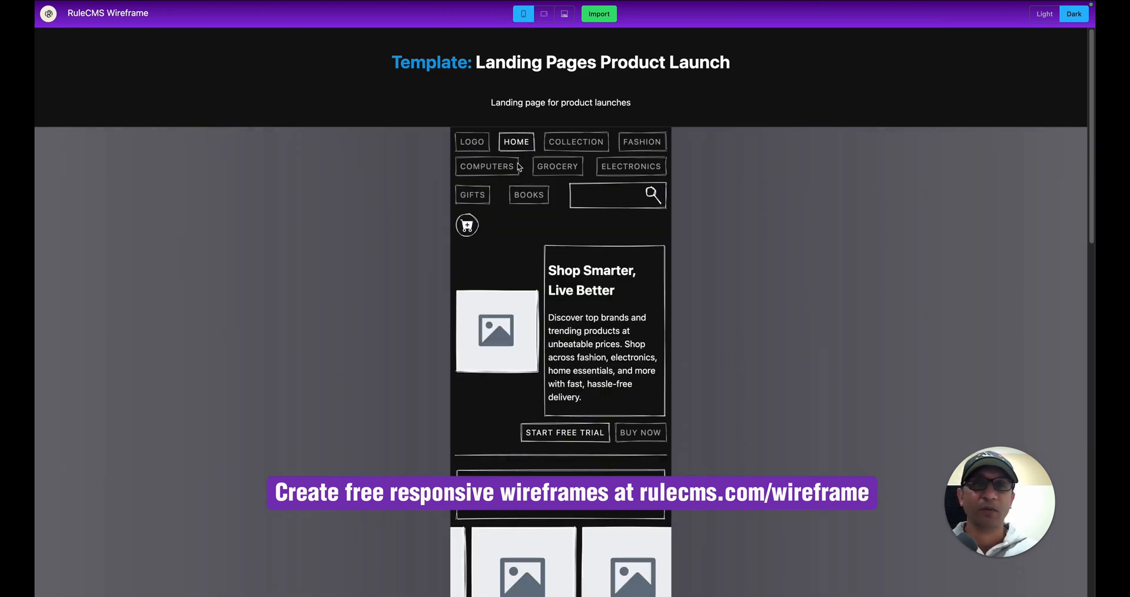
scroll(519, 167, down, 1)
scroll(519, 167, up, 1)
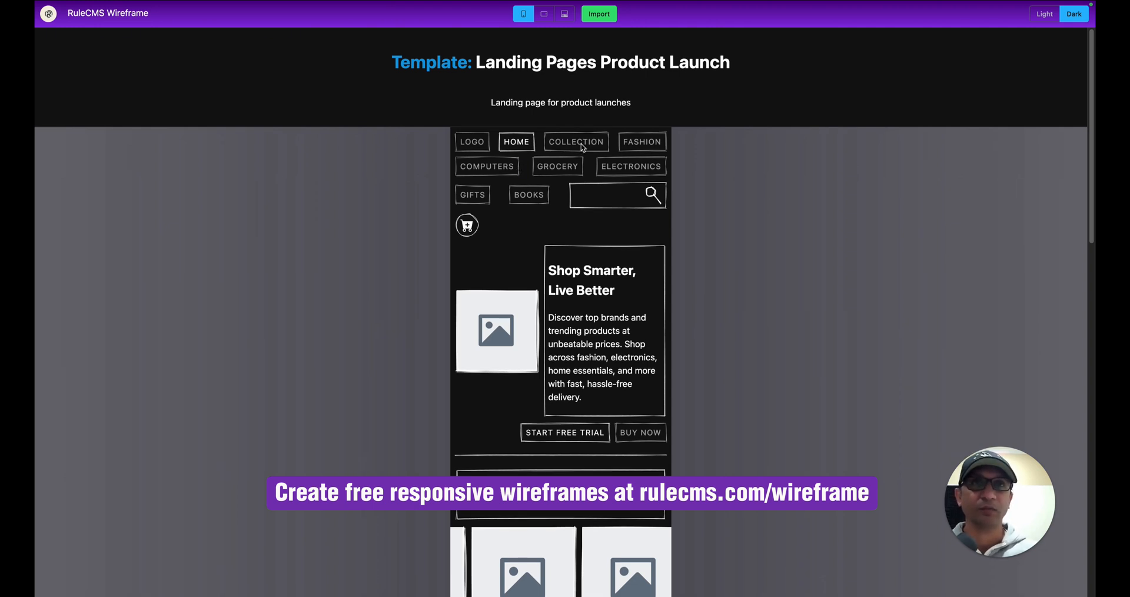
scroll(579, 150, down, 3)
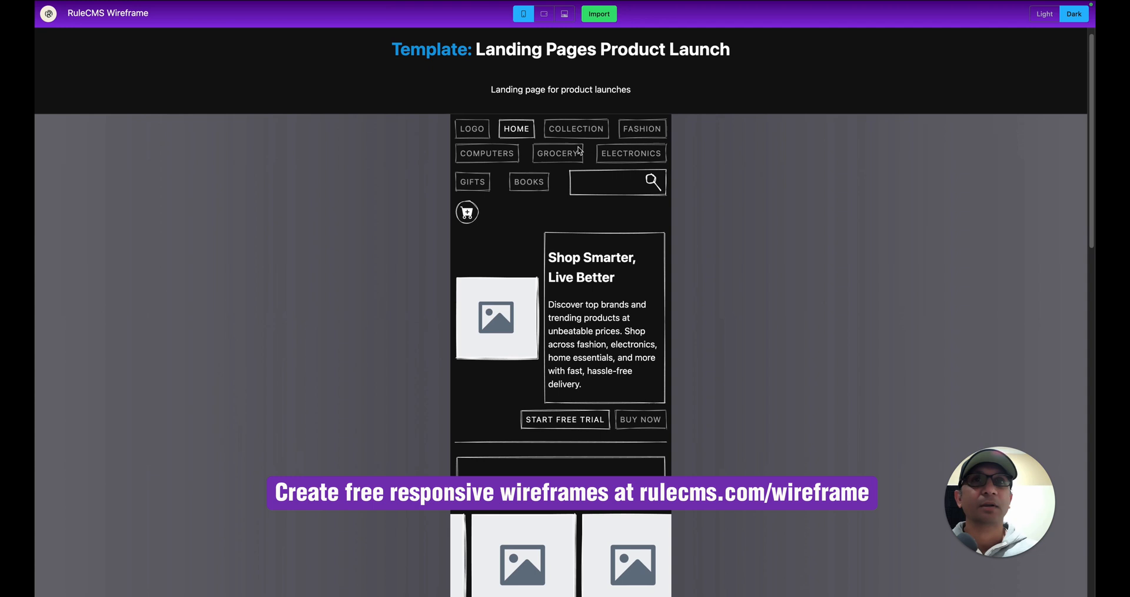
scroll(580, 150, down, 5)
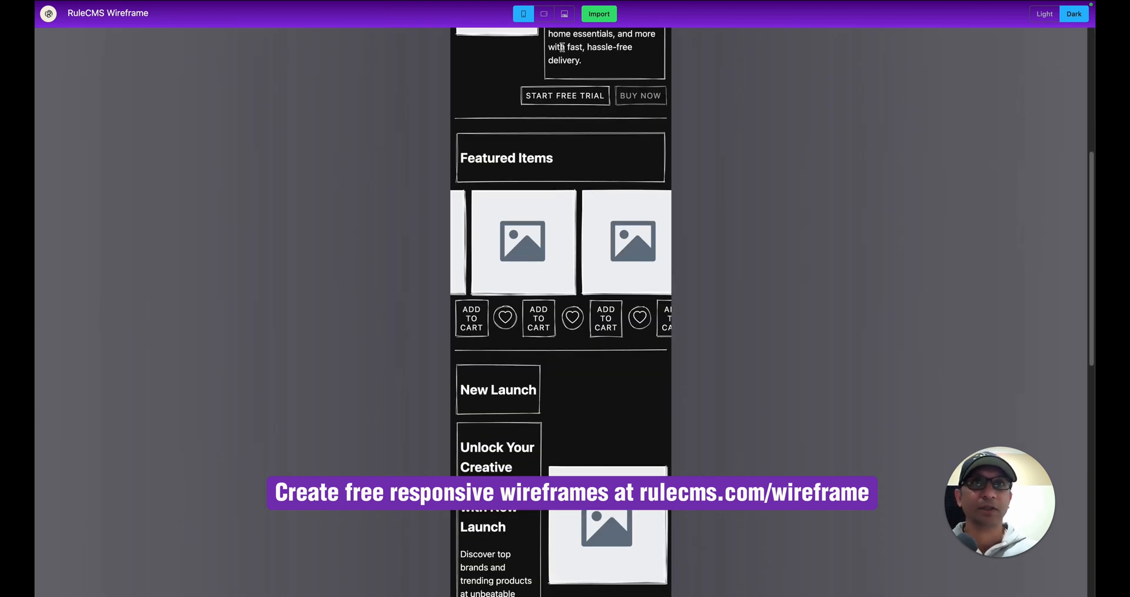
click(564, 14)
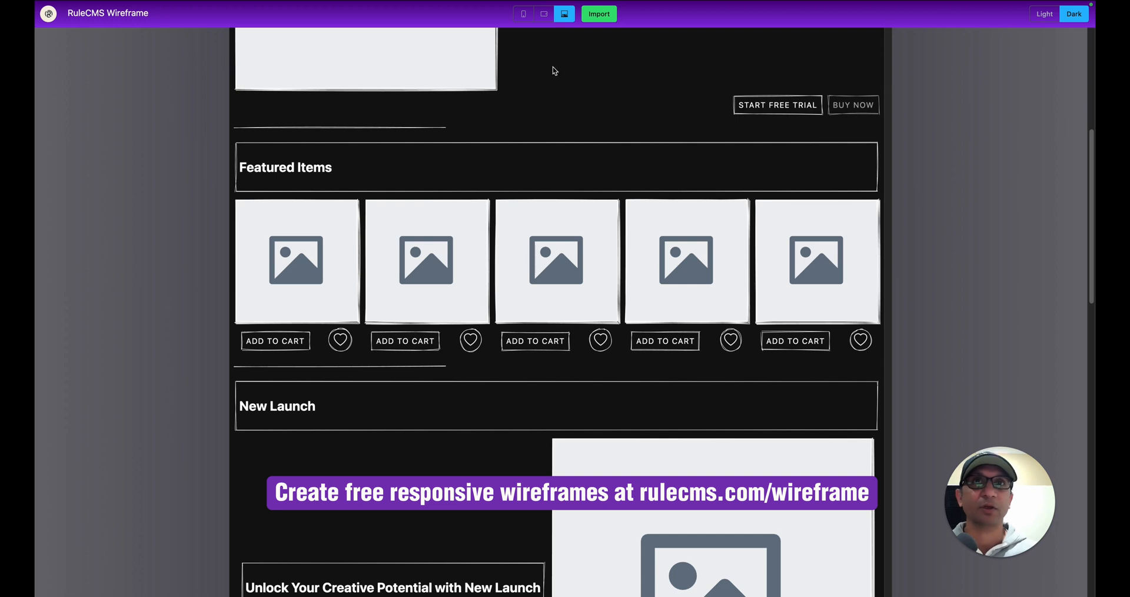
click(523, 13)
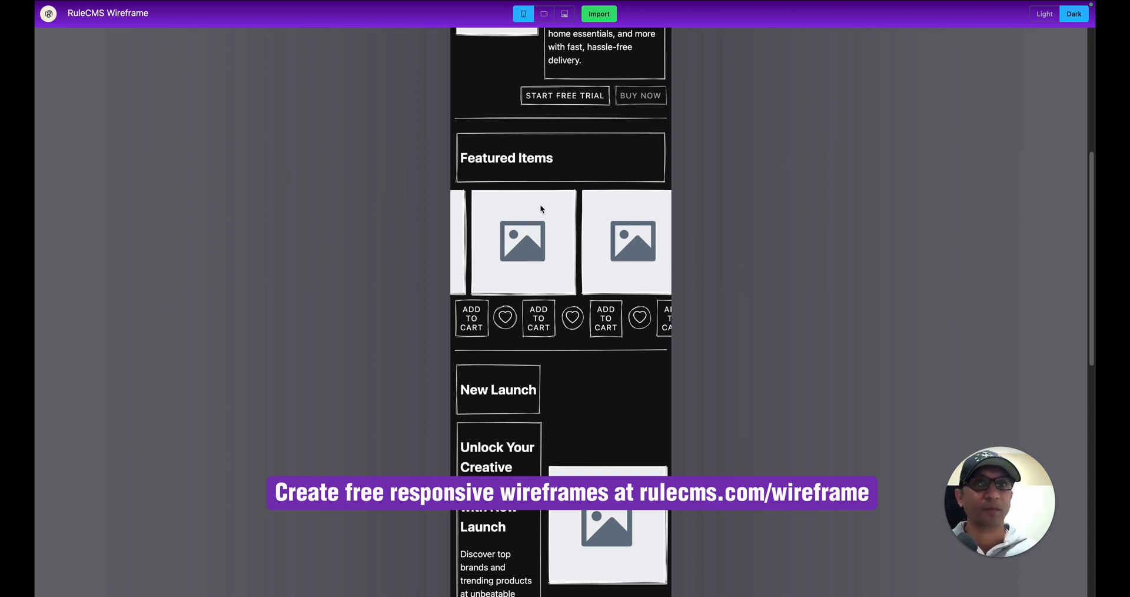
Import the Product Launch template and load the collection 'Landing Pages Product Launch ~t2' into the editor.
click(610, 18)
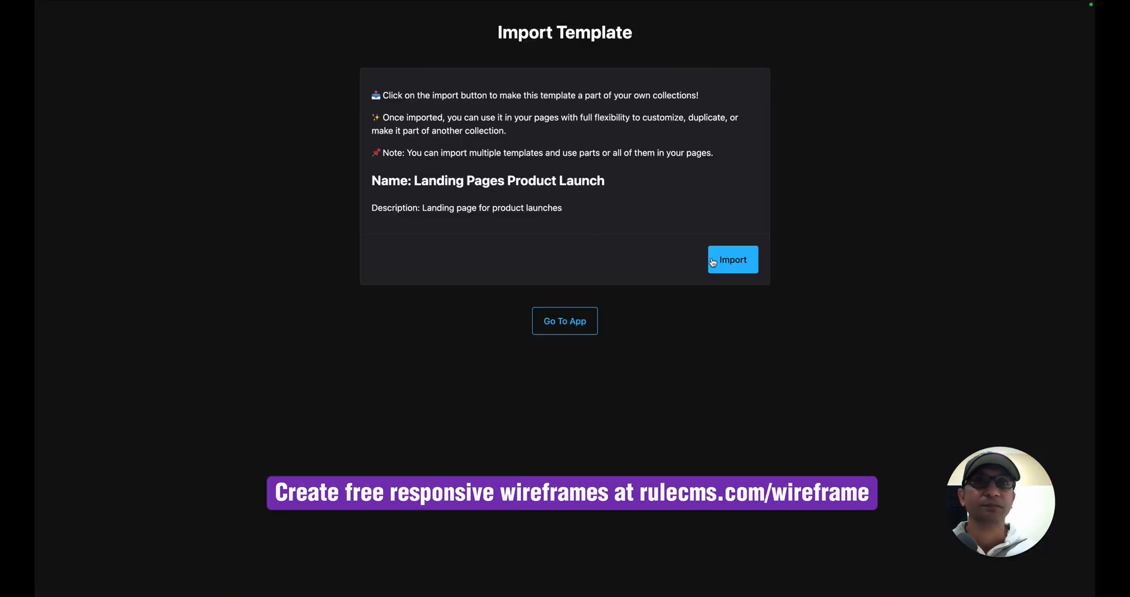
click(714, 260)
click(583, 208)
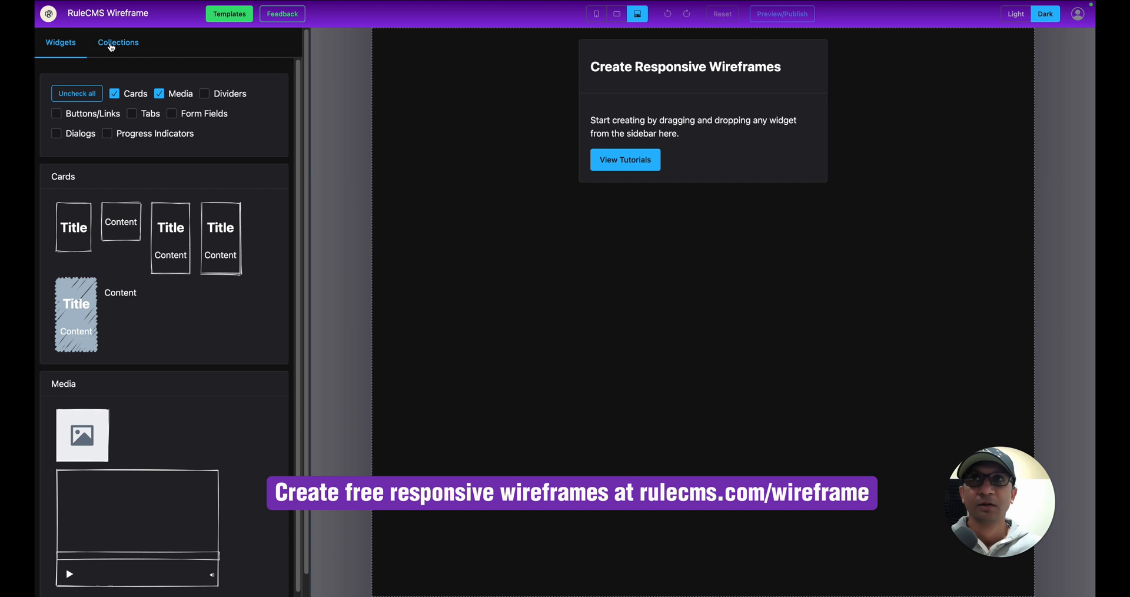
click(112, 44)
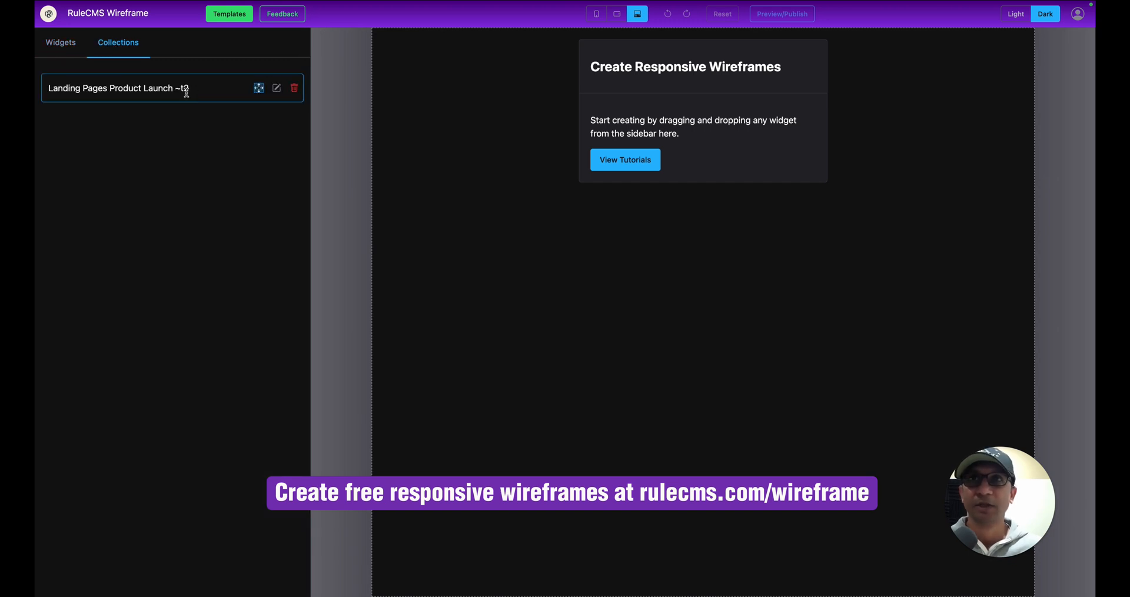
click(277, 88)
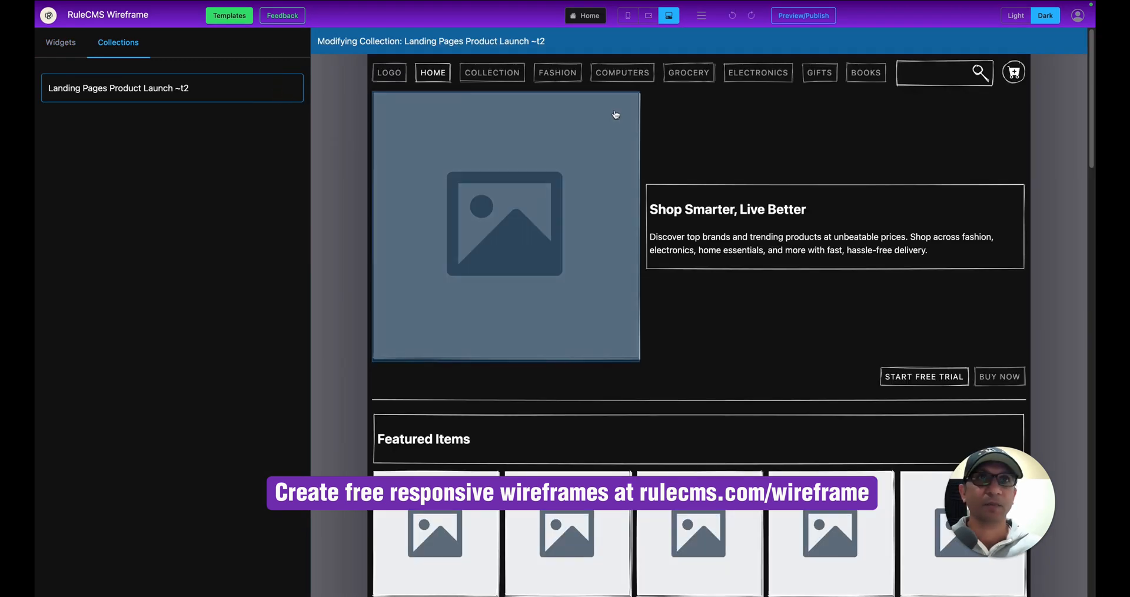
Preview the imported page at mobile width, then return to the editor at desktop width.
click(810, 16)
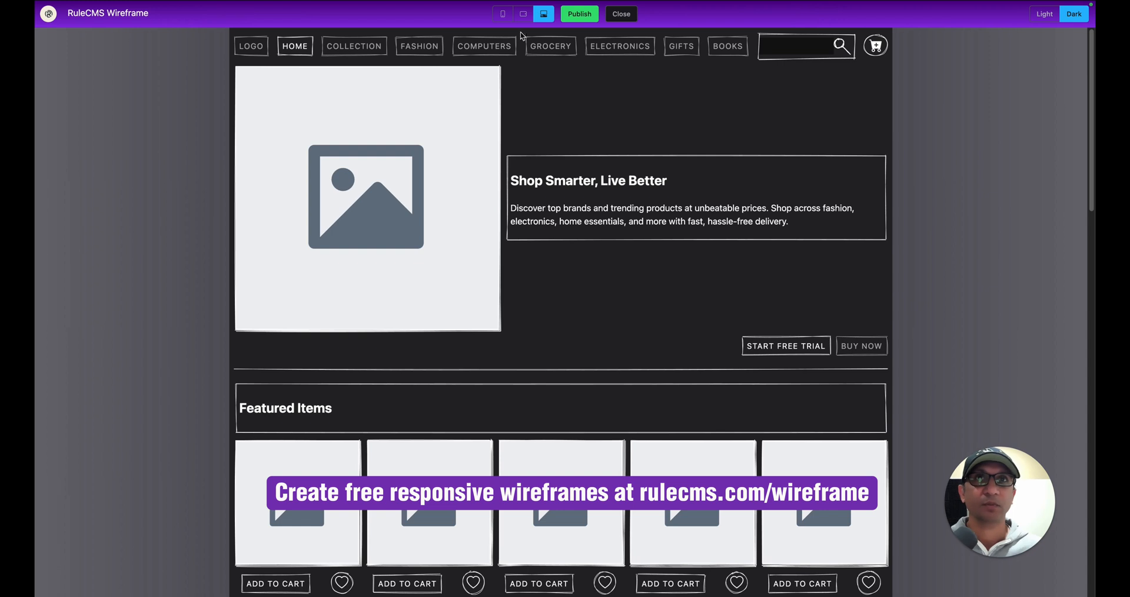
click(502, 14)
scroll(565, 177, down, 3)
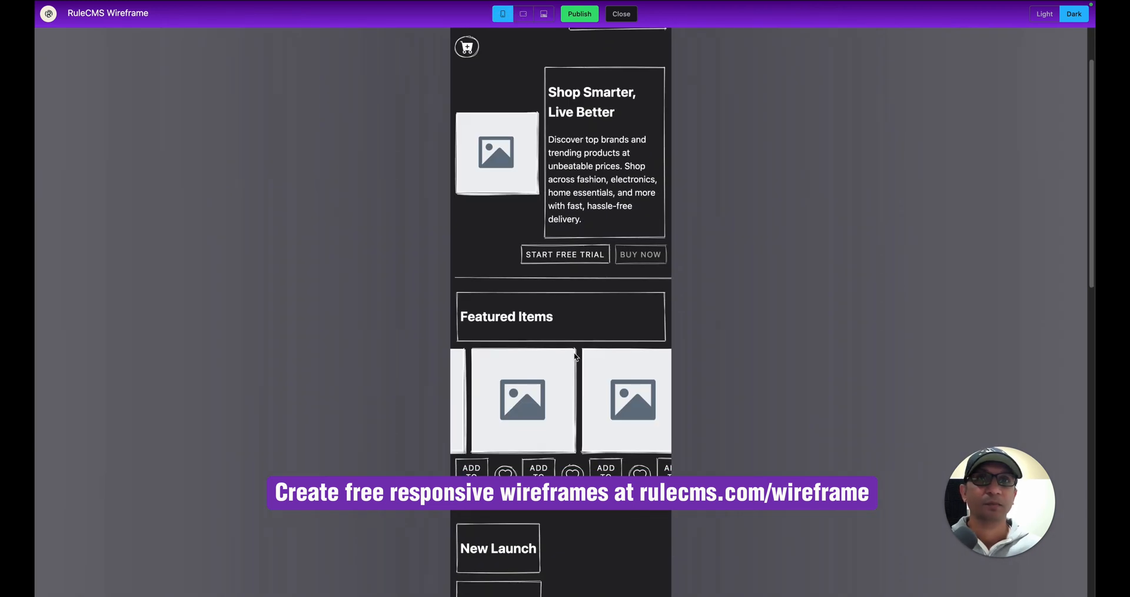
scroll(646, 381, up, 3)
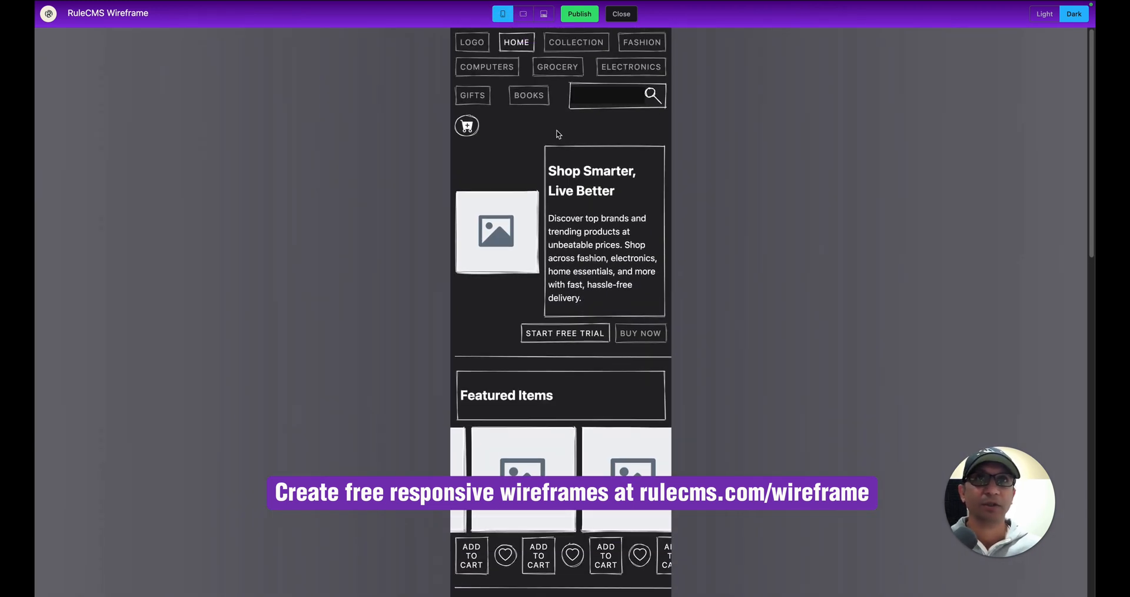
click(621, 14)
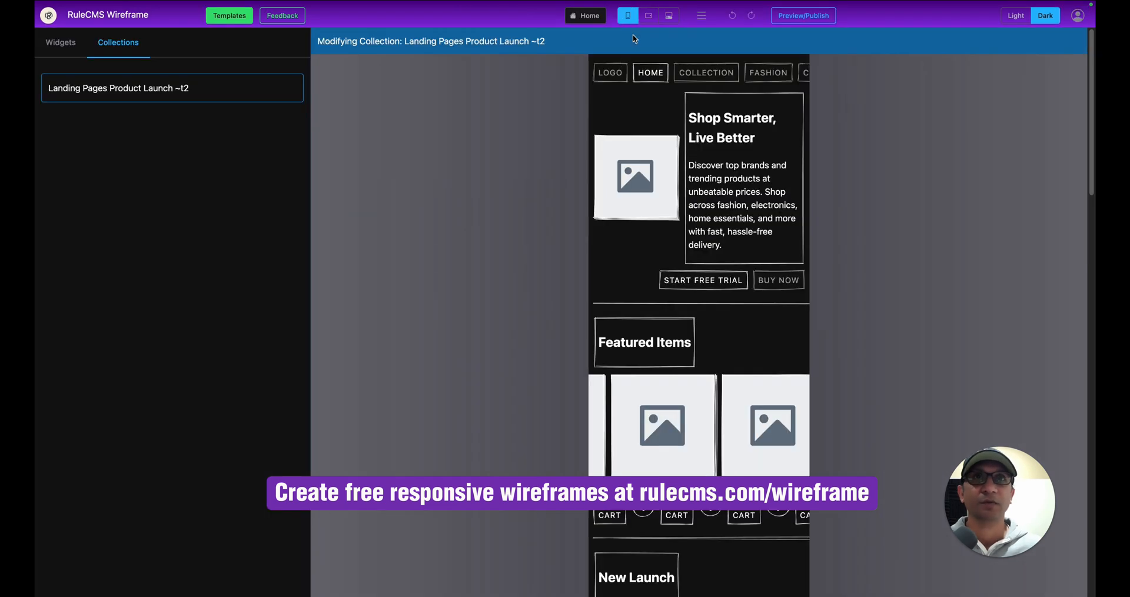
click(668, 15)
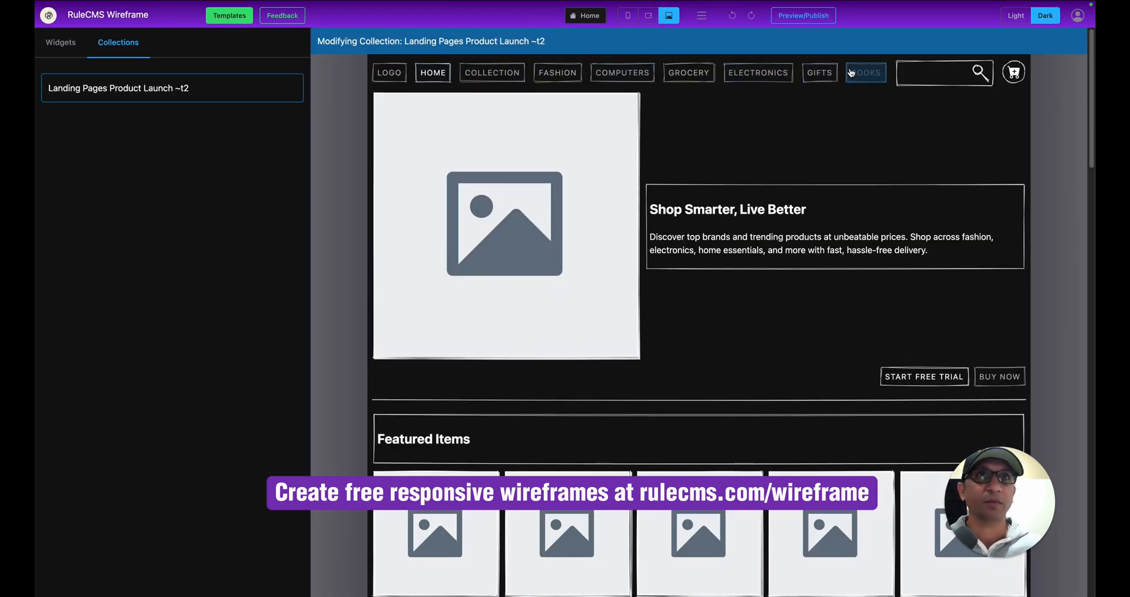
Set the HOME navigation link to Hide On Phone, then open Preview/Publish.
click(438, 74)
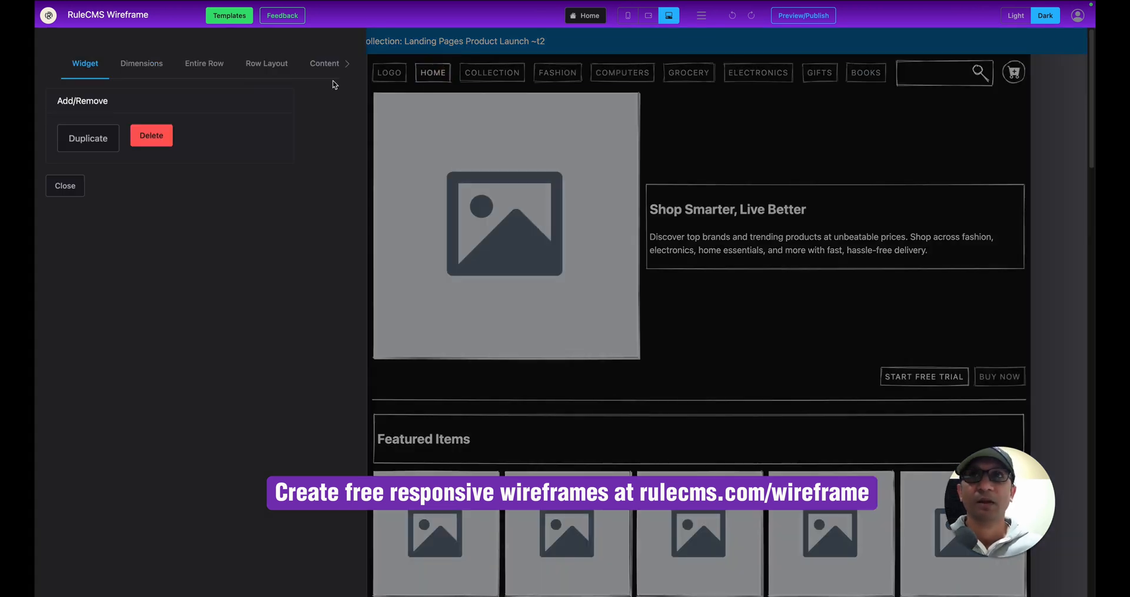
click(345, 64)
click(323, 64)
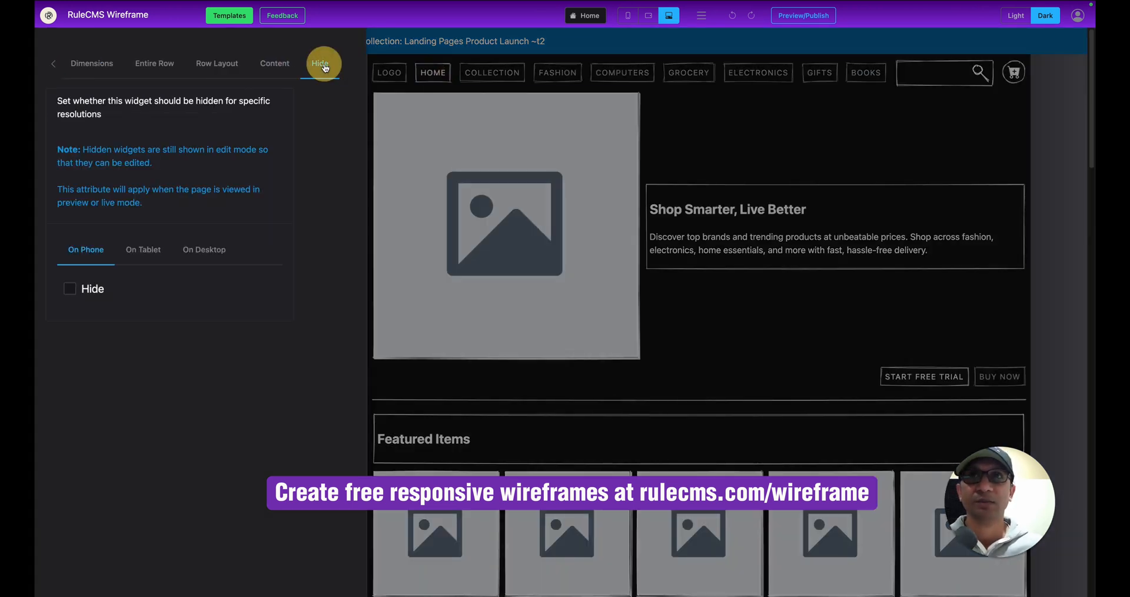
click(69, 289)
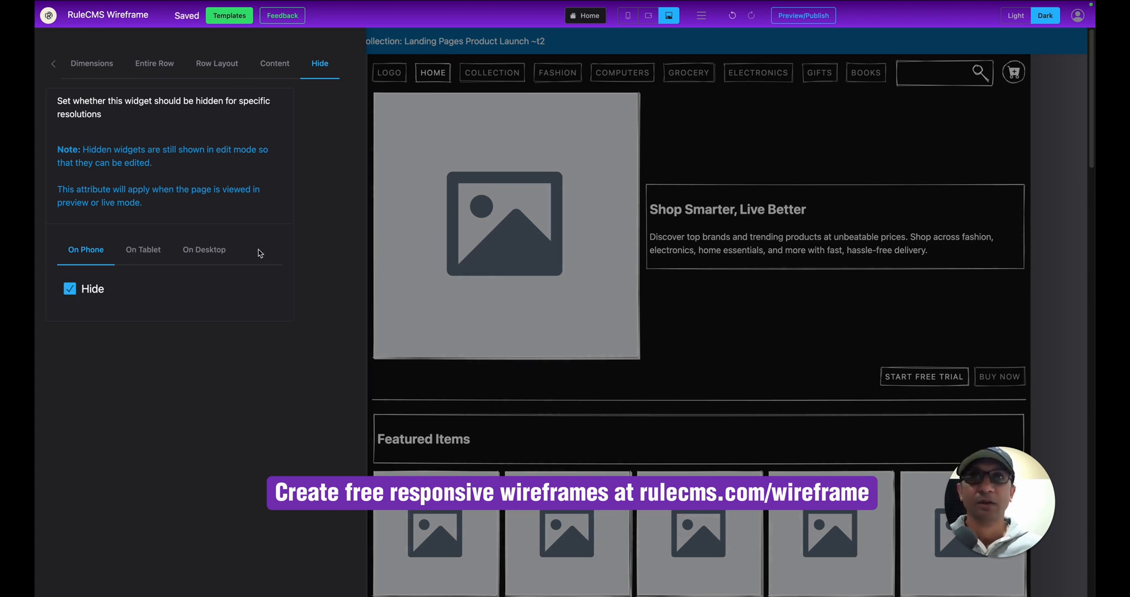
click(757, 88)
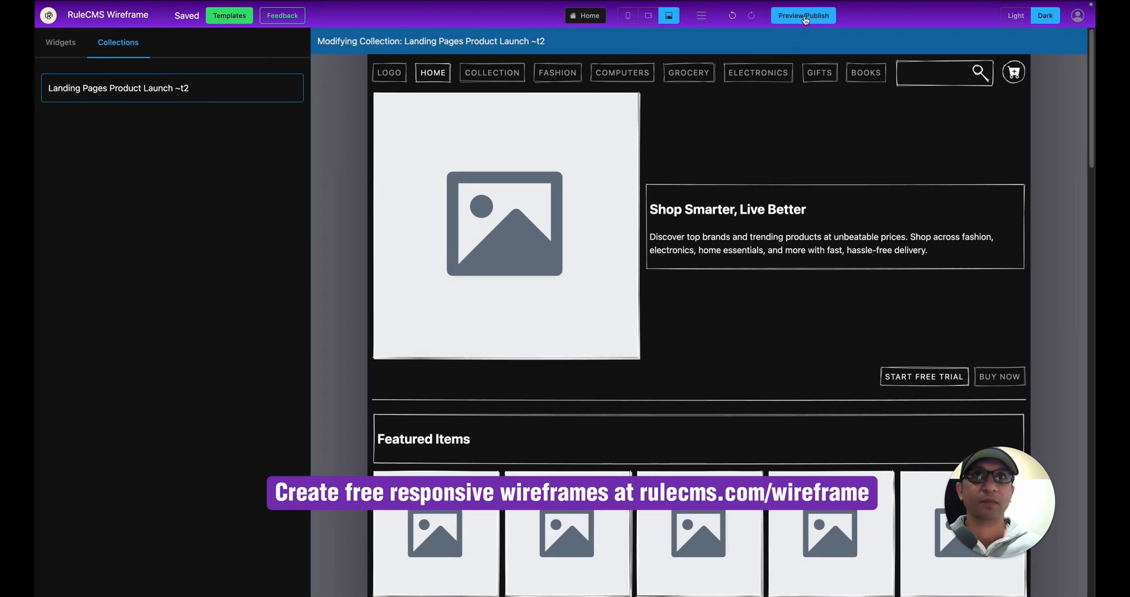
click(803, 16)
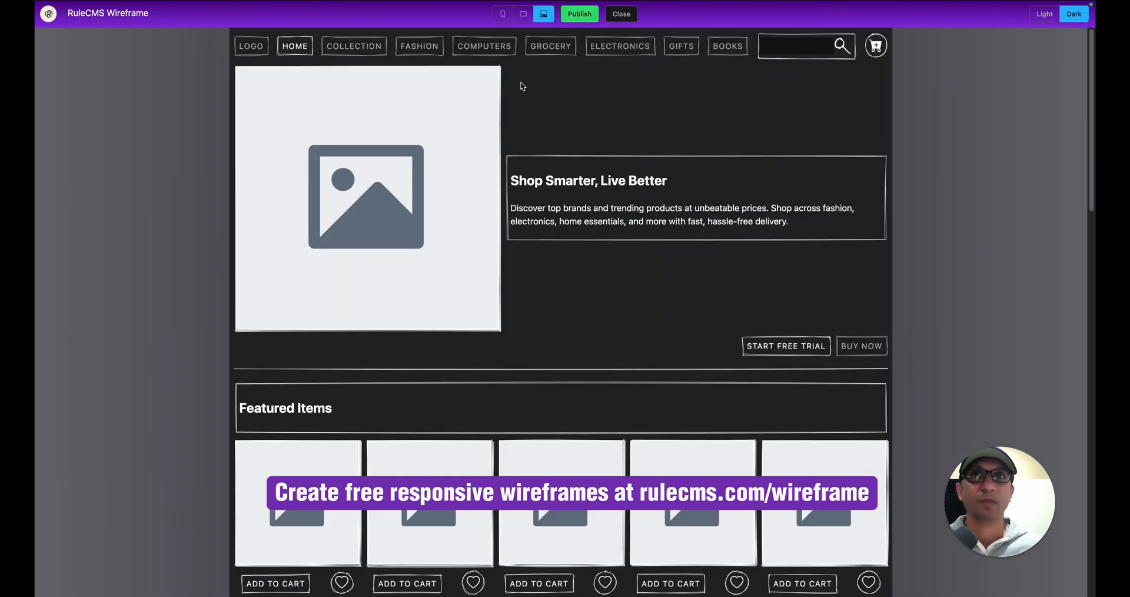
Check the preview at mobile, tablet and desktop widths, then close it to return to the editor.
click(503, 15)
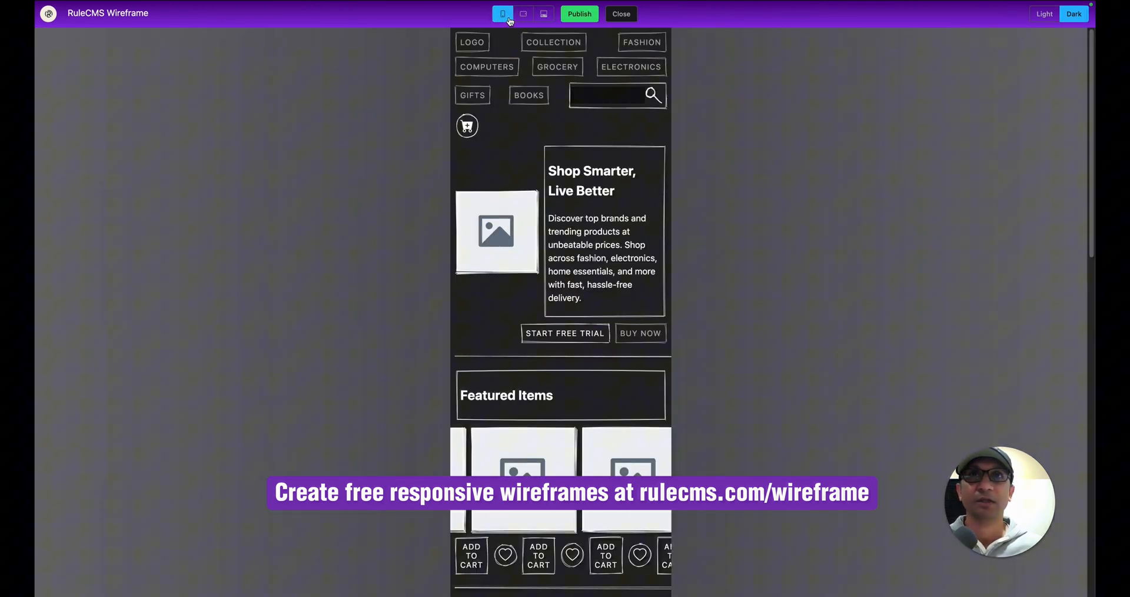
click(629, 21)
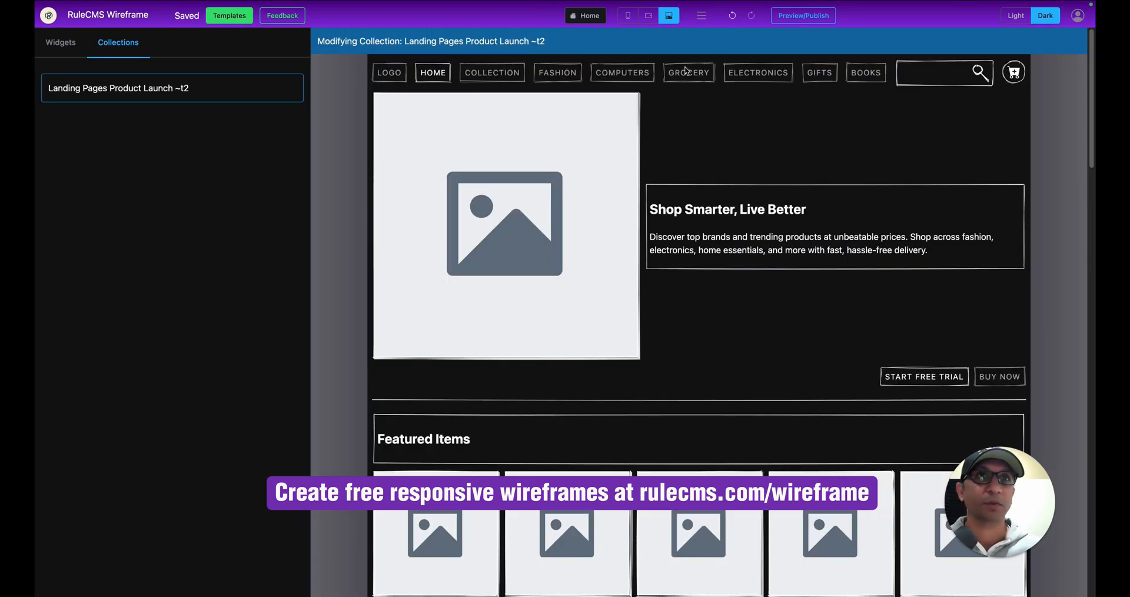
click(791, 15)
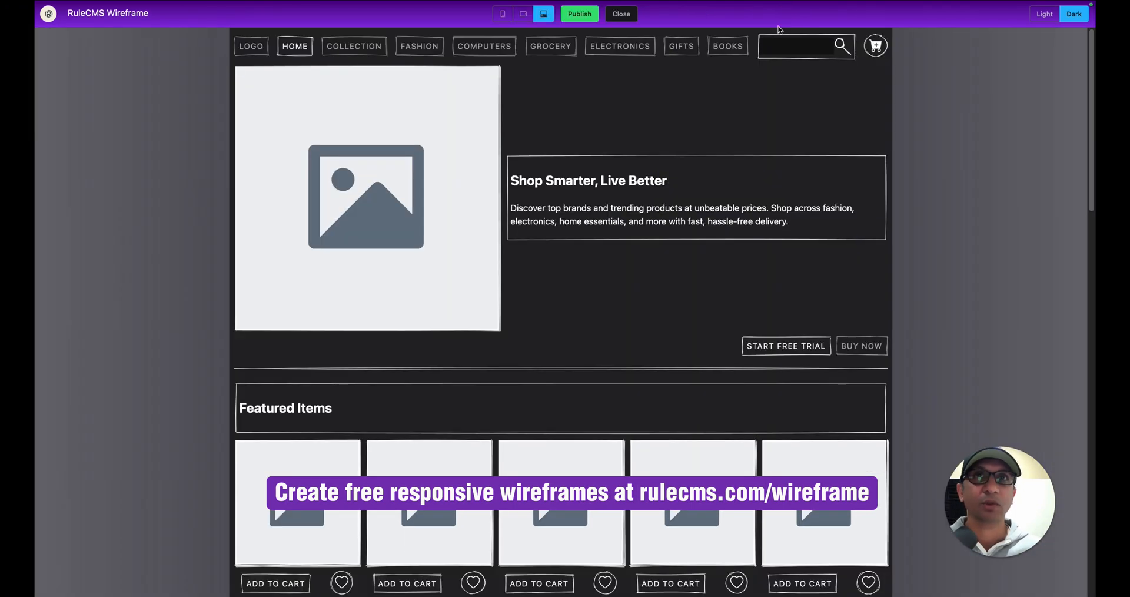
click(503, 15)
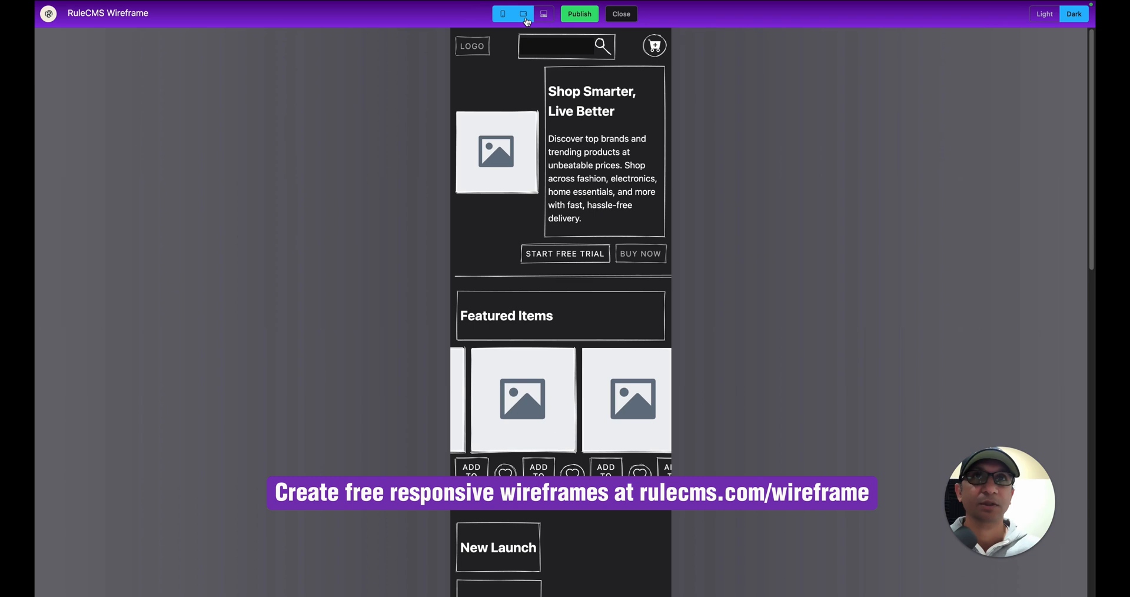
click(523, 16)
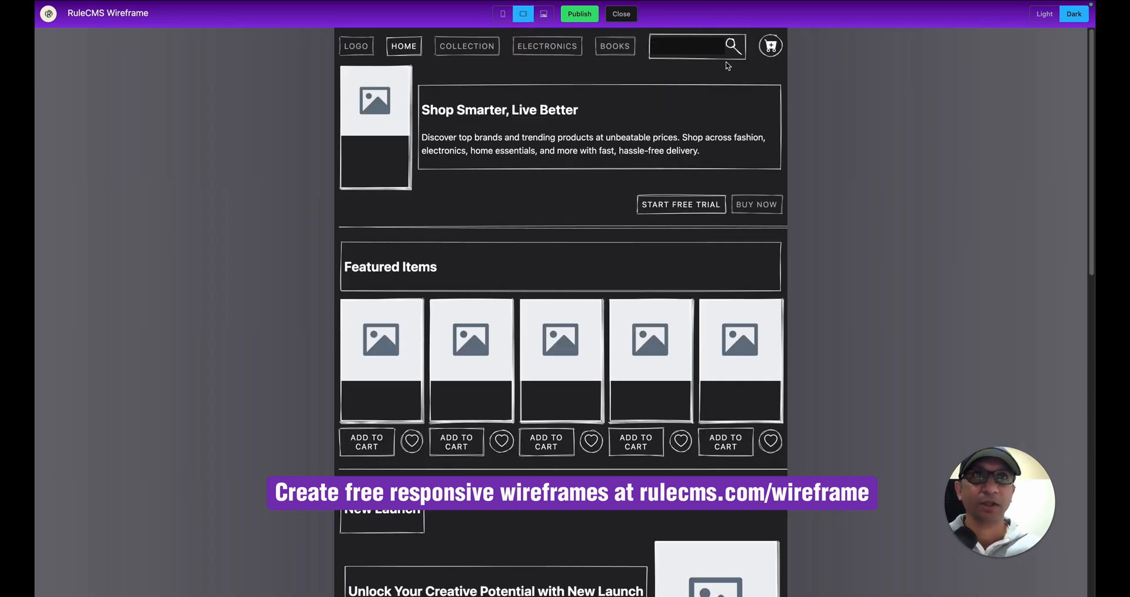
click(542, 15)
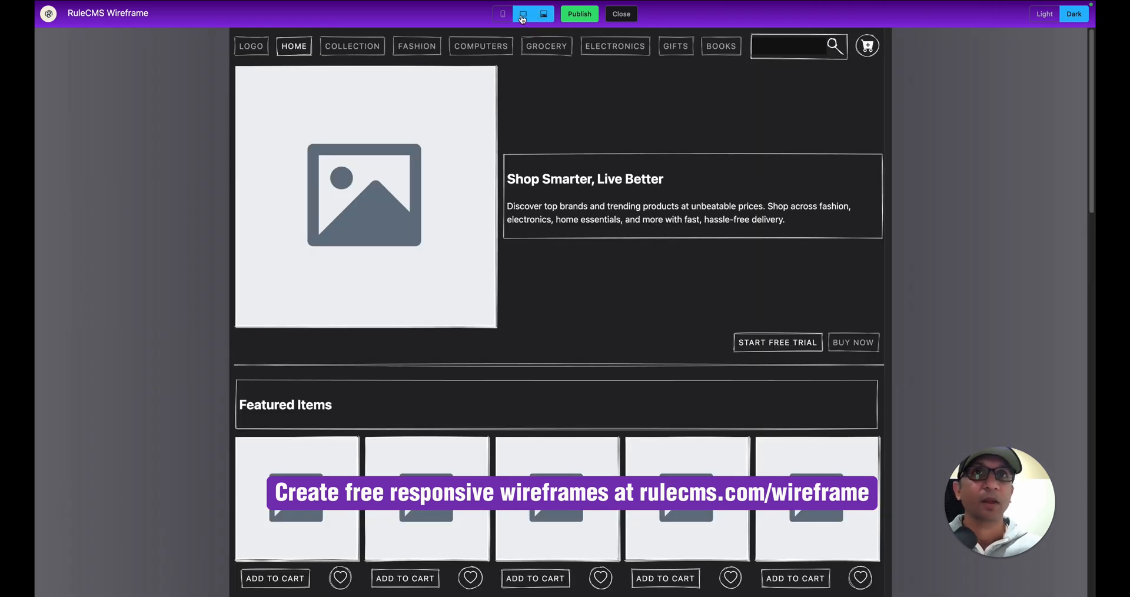
click(621, 14)
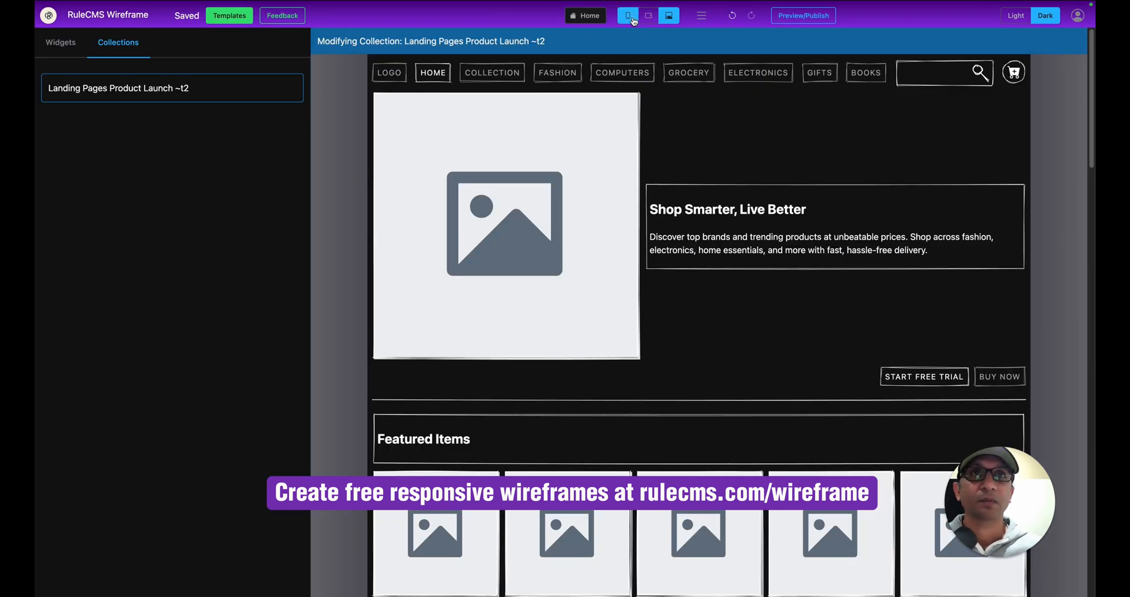
click(697, 70)
click(347, 63)
click(322, 65)
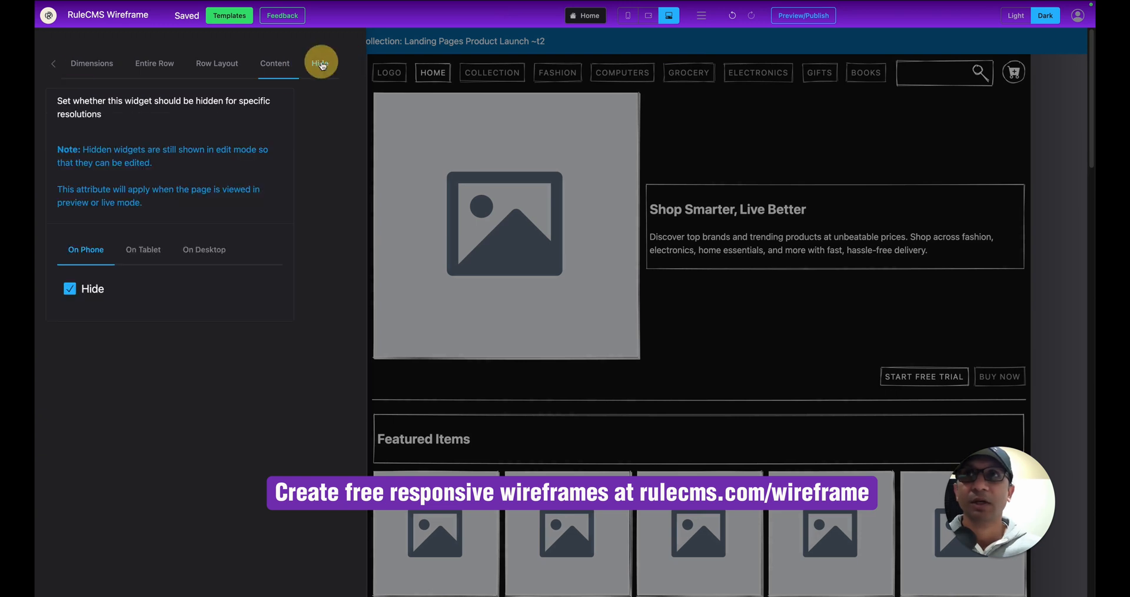
click(134, 251)
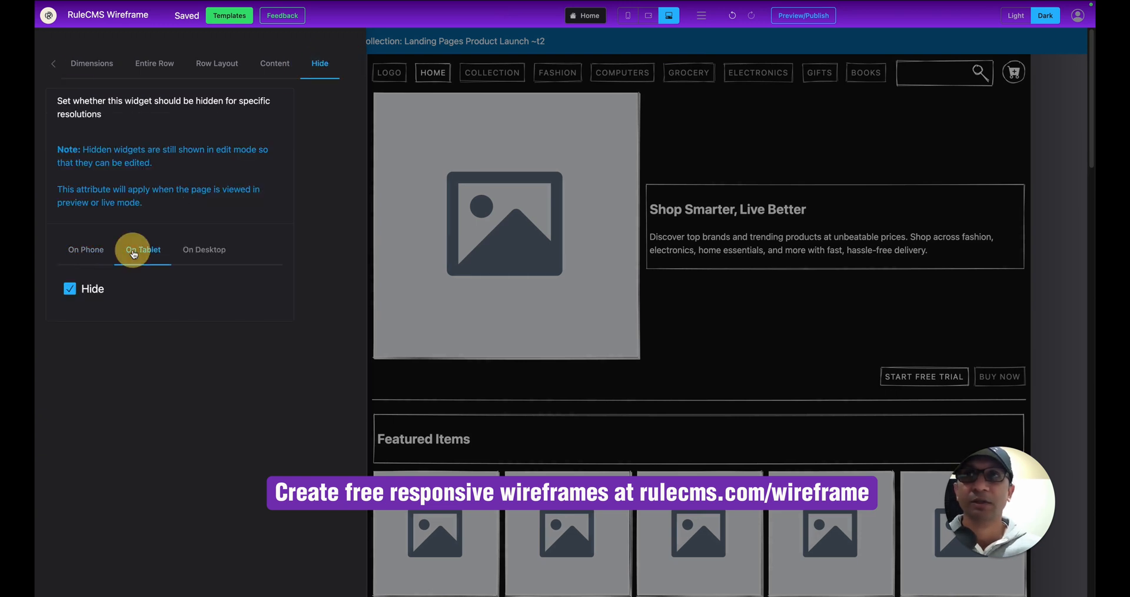
click(199, 252)
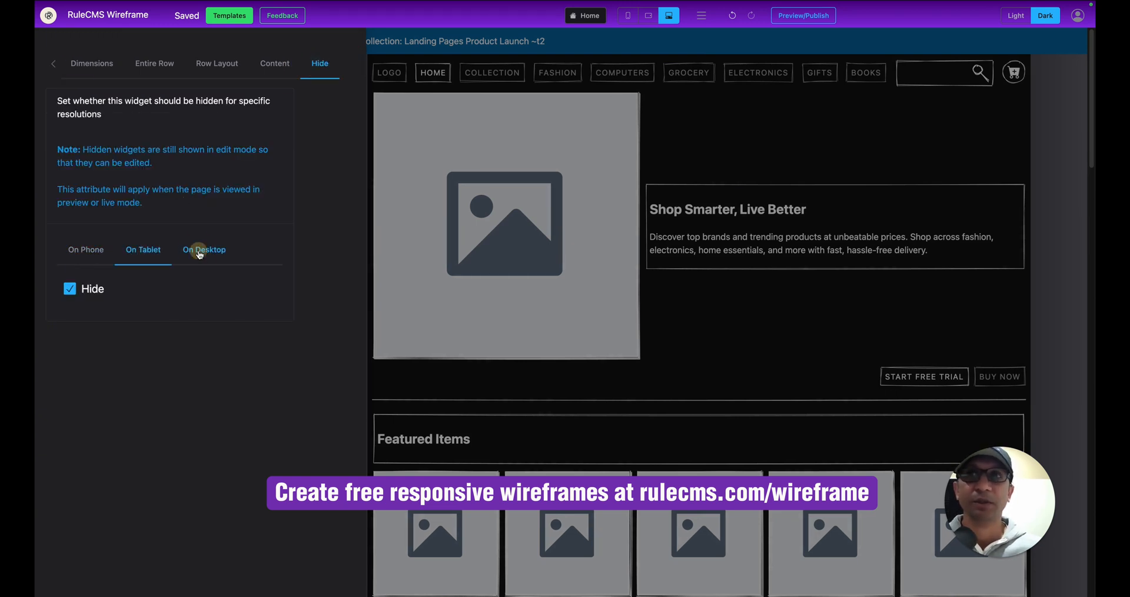
click(737, 162)
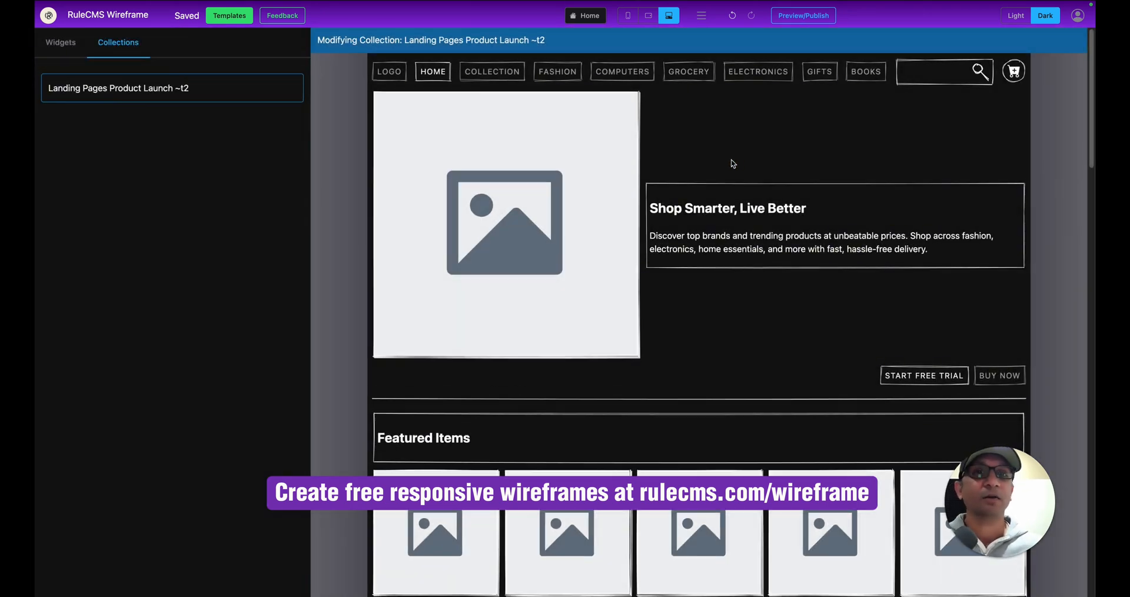
scroll(732, 163, down, 4)
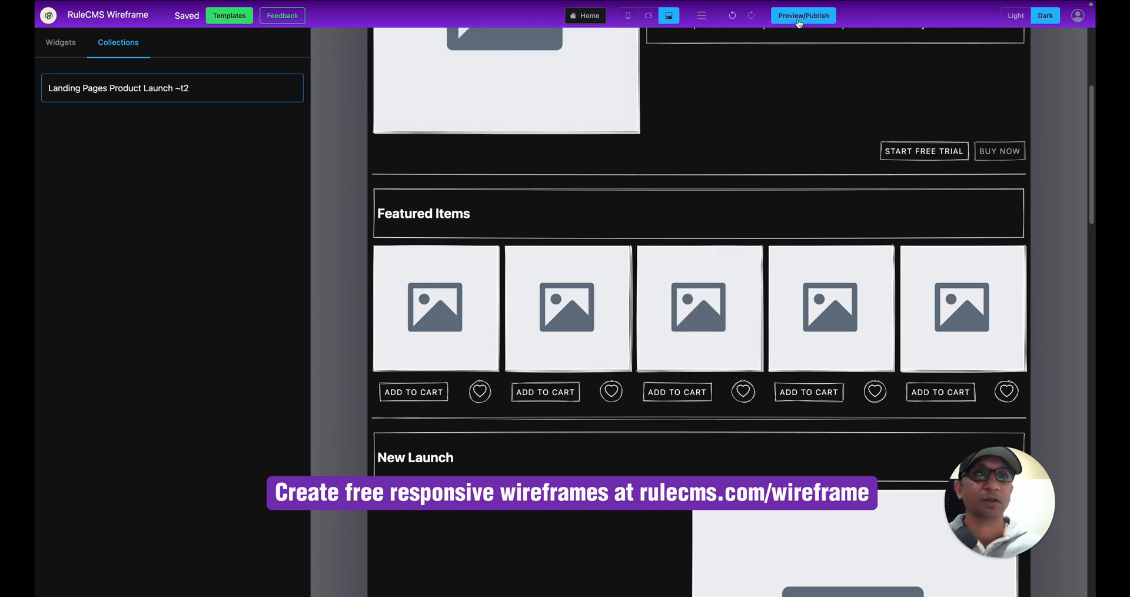
click(626, 18)
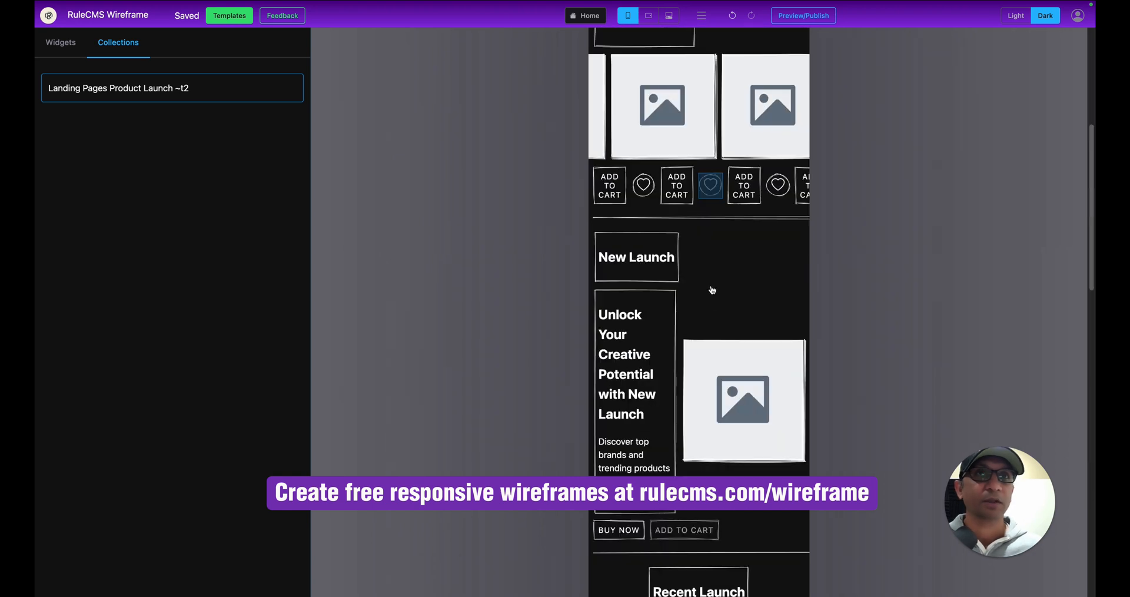
scroll(696, 307, up, 5)
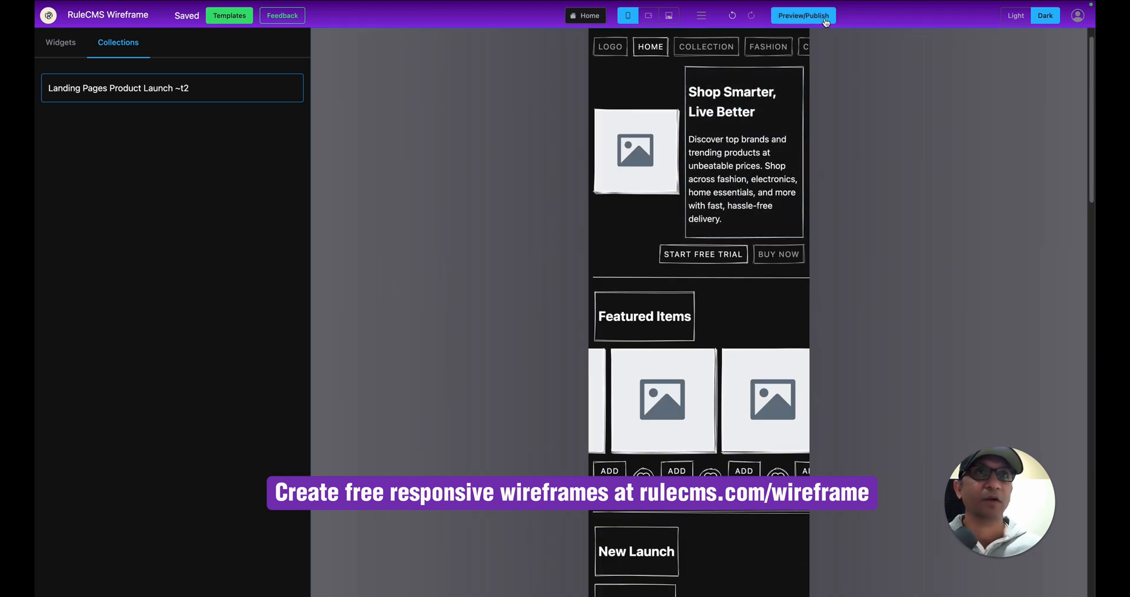
click(669, 15)
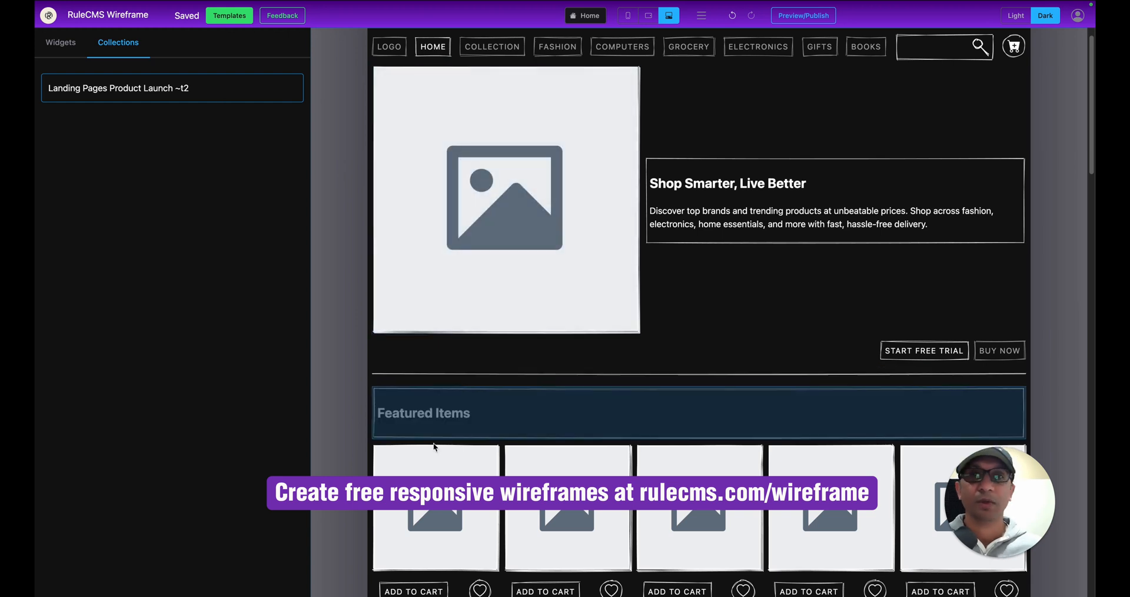
Set the Featured Items product image row to Flex Wrap.
click(433, 450)
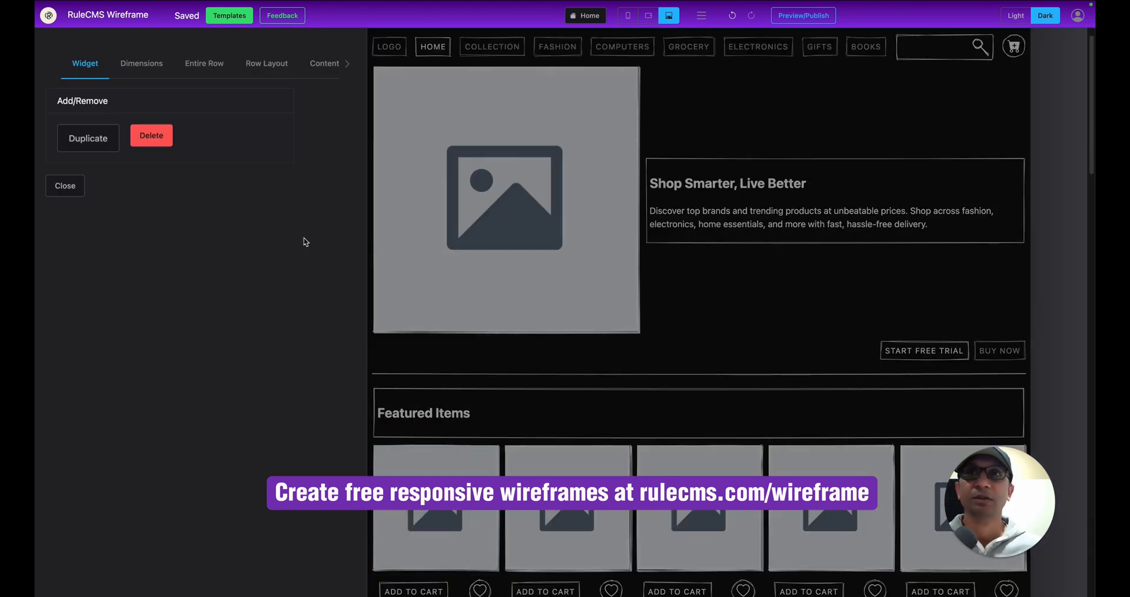
click(273, 72)
scroll(237, 360, down, 2)
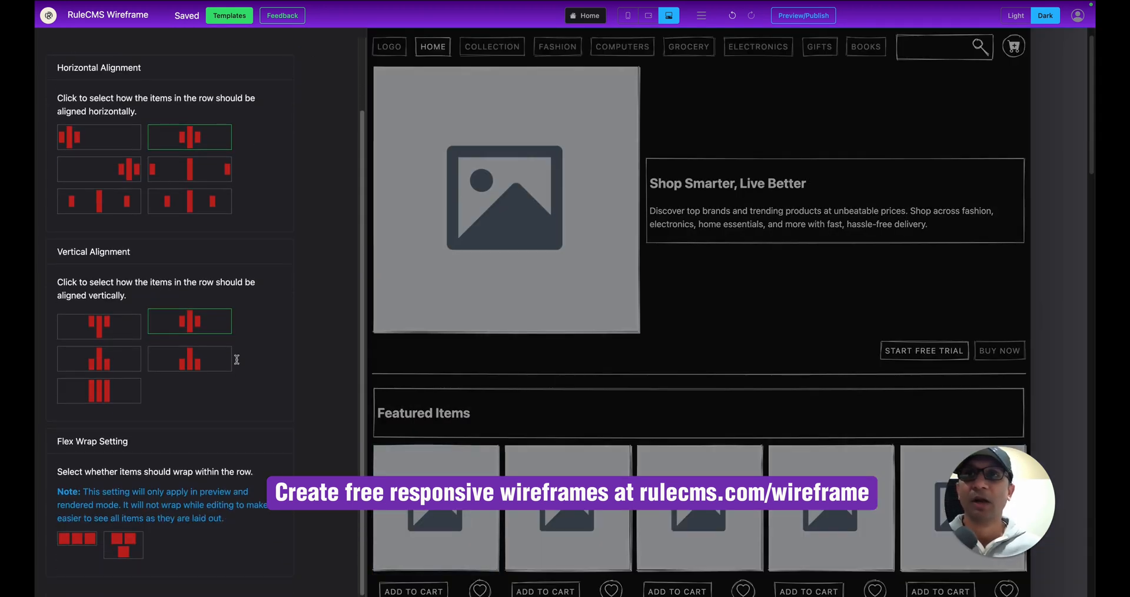
click(123, 547)
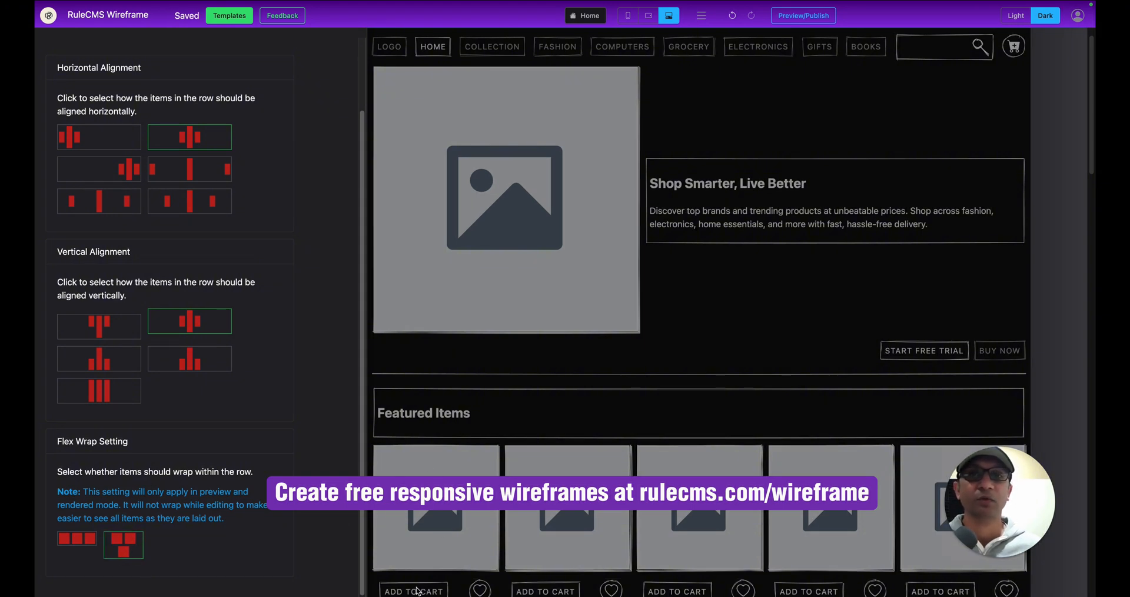
click(718, 338)
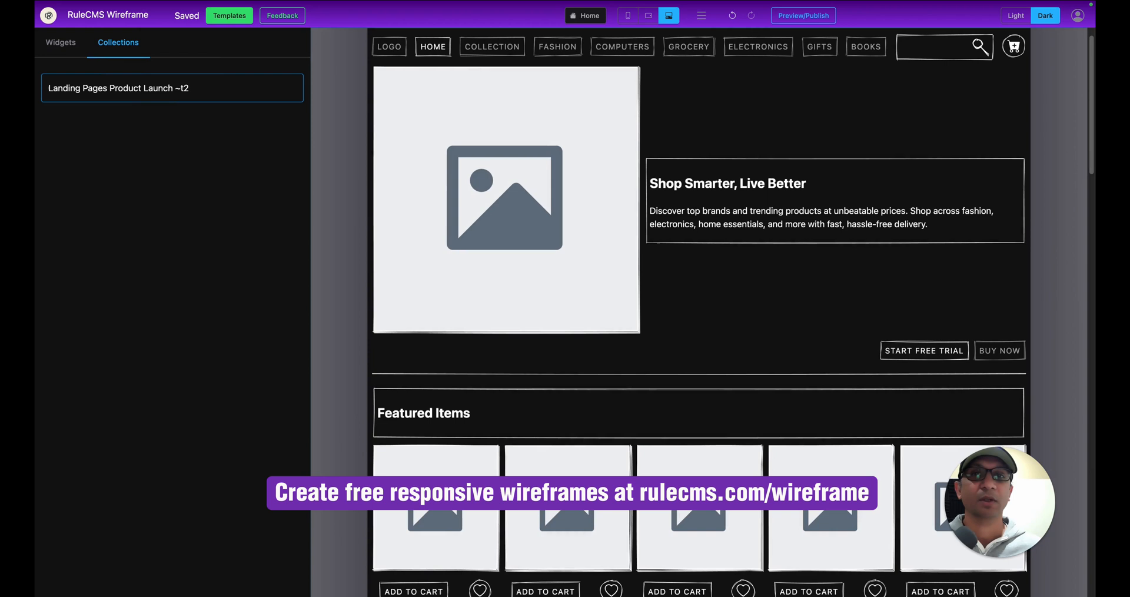
Set the Add to Cart row to Flex Wrap too, then open the page preview.
scroll(438, 585, down, 2)
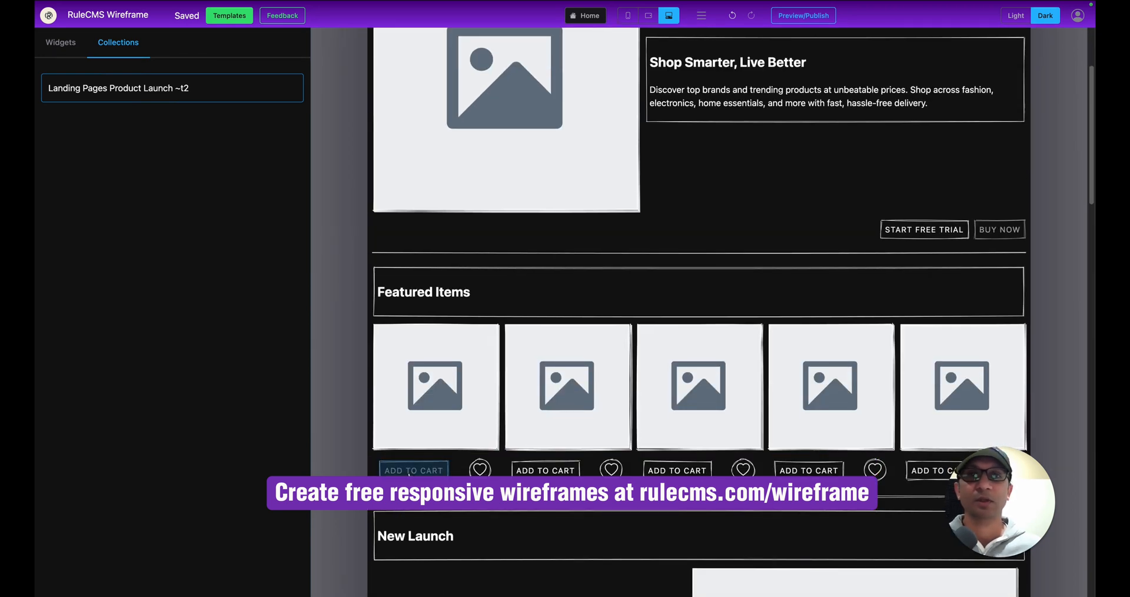
click(411, 470)
click(347, 63)
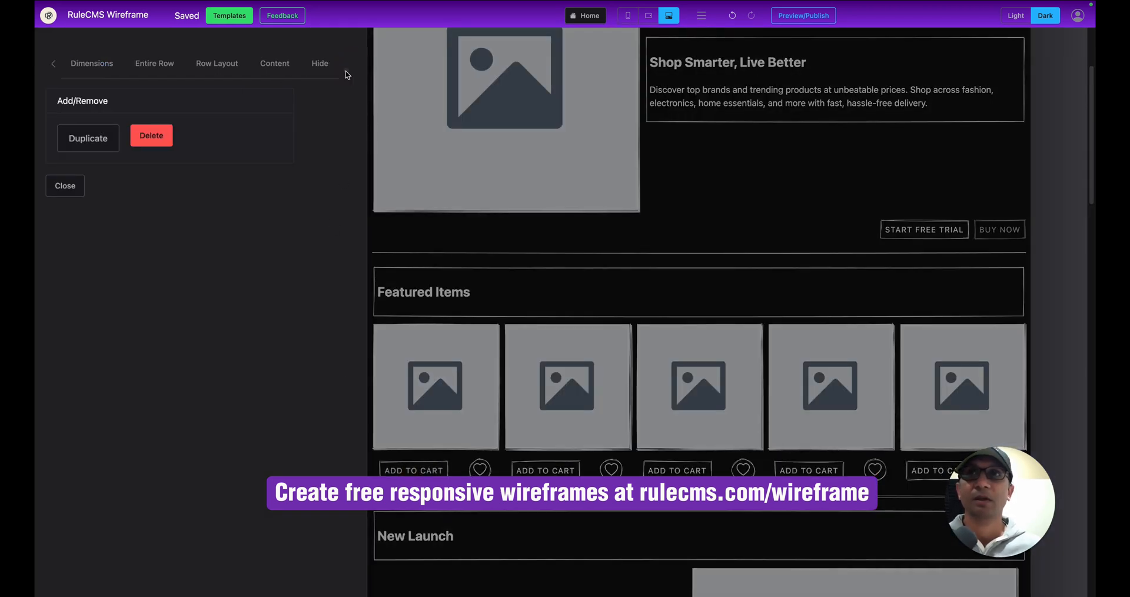
click(241, 65)
scroll(158, 417, down, 2)
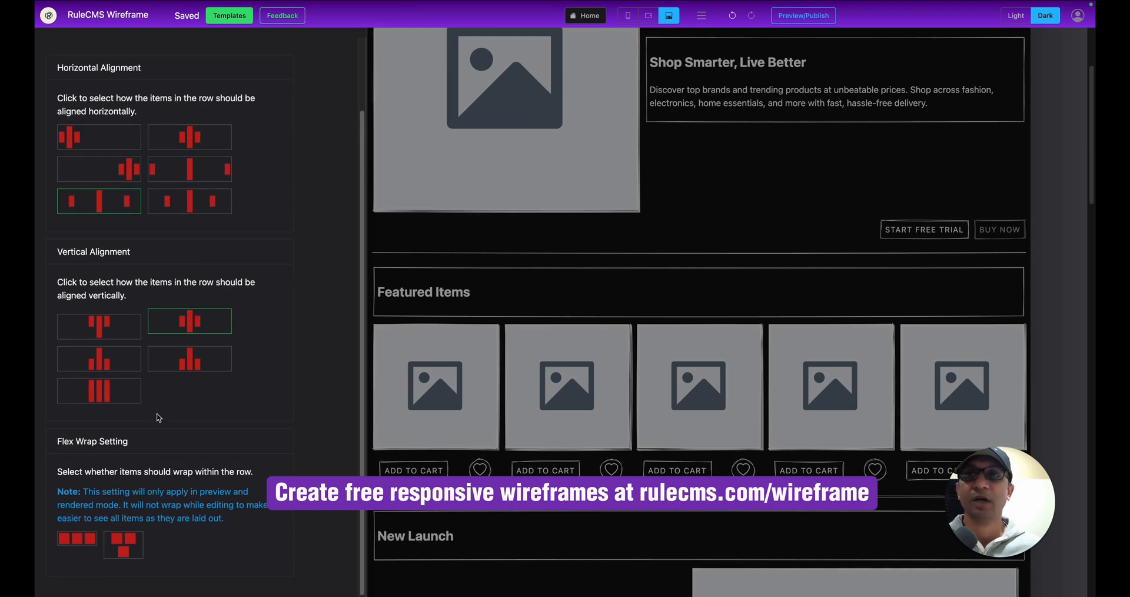
click(125, 545)
click(743, 174)
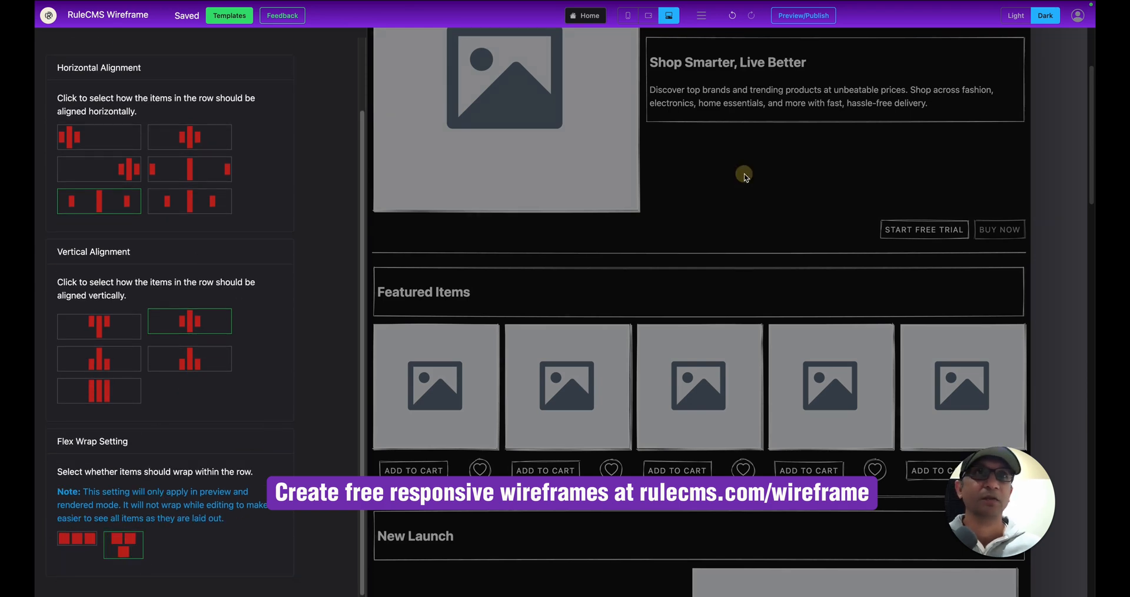
click(804, 16)
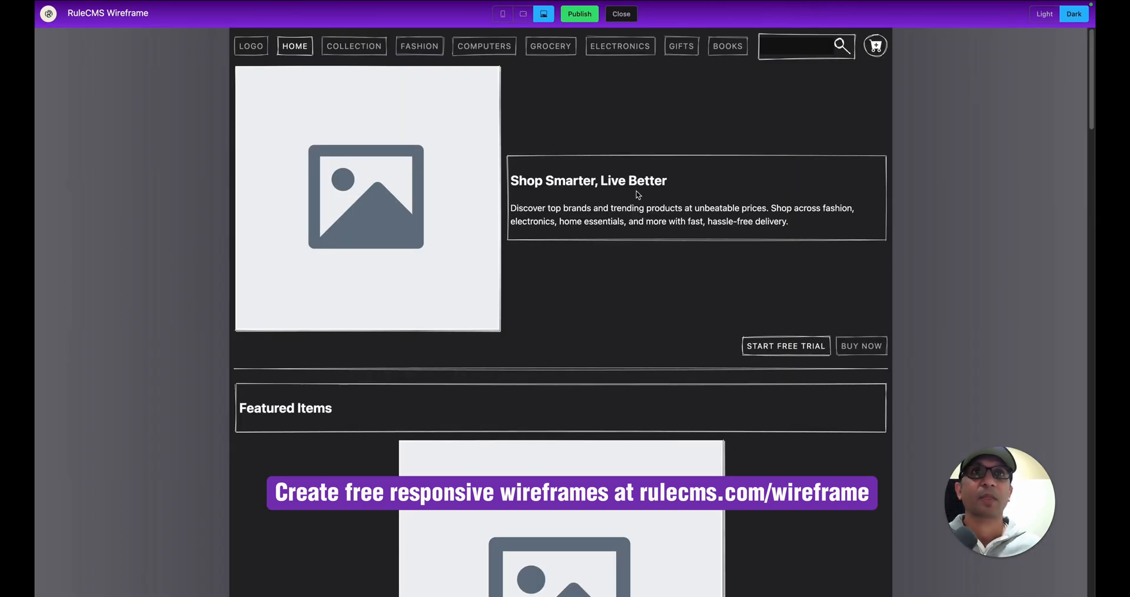
Switch the preview to phone width and scroll through the stacked product cards.
click(501, 16)
scroll(553, 170, down, 10)
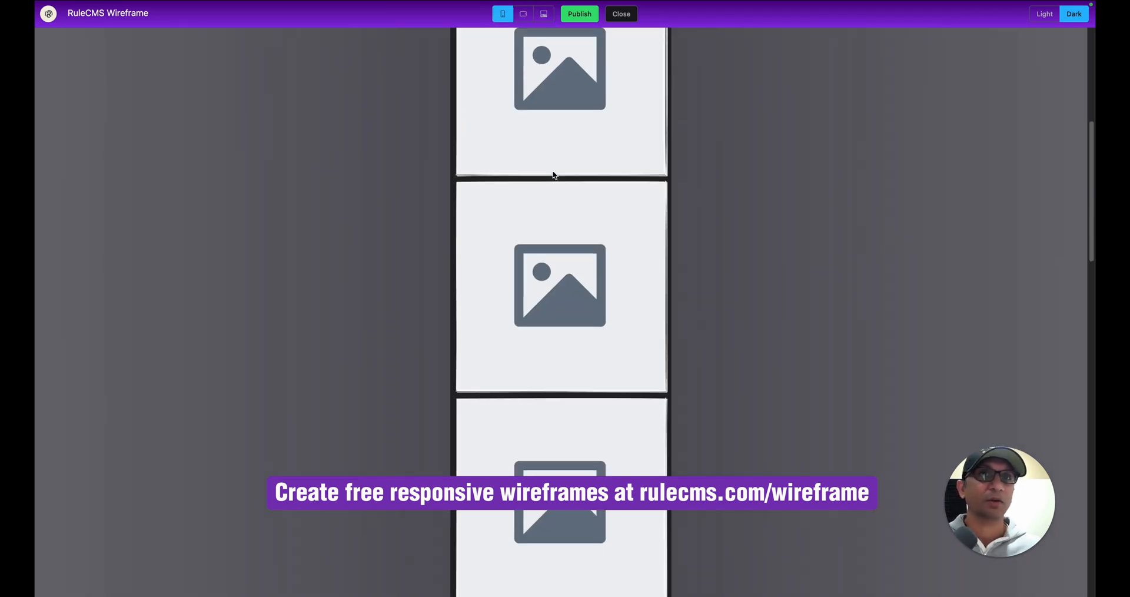
scroll(553, 175, down, 5)
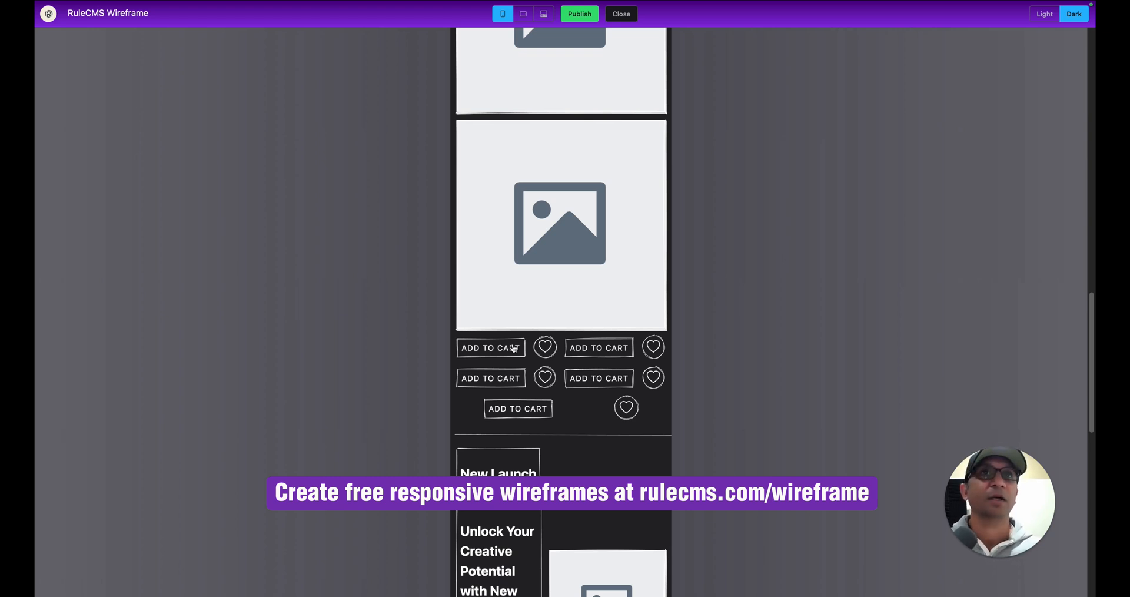
Return to the desktop editor and delete all the Featured Items product images.
click(627, 18)
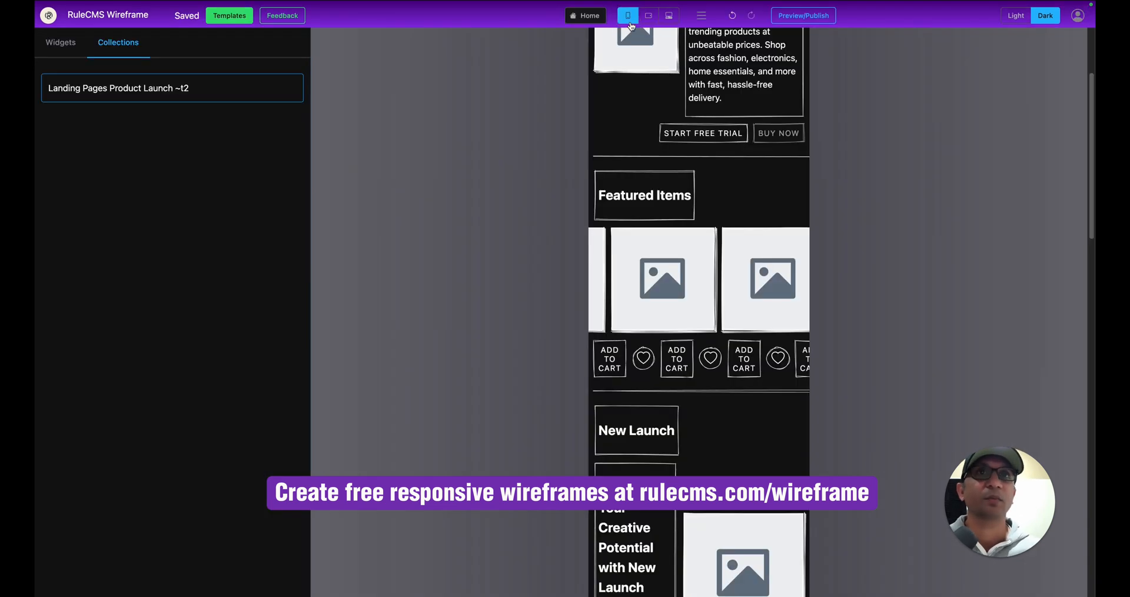
click(669, 17)
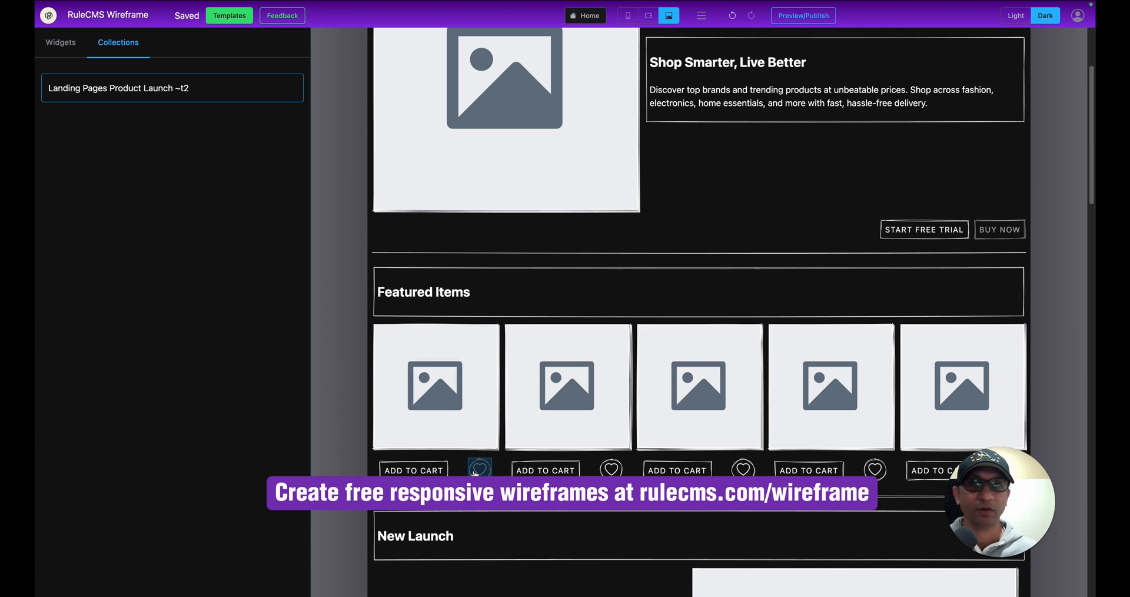
click(443, 393)
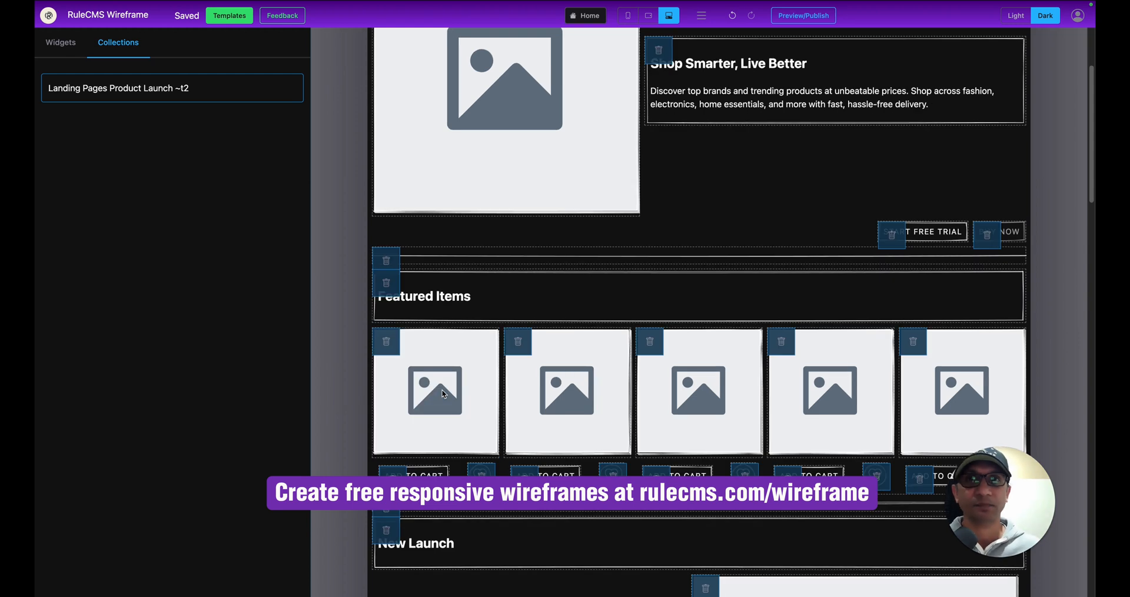
click(385, 341)
click(384, 341)
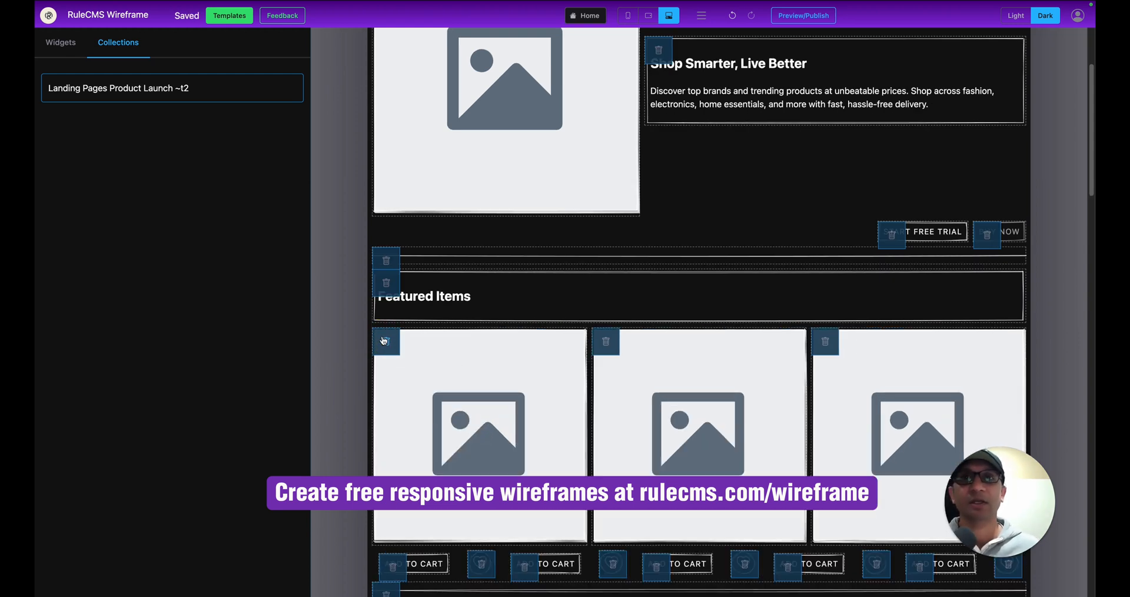
click(383, 341)
click(384, 340)
click(543, 352)
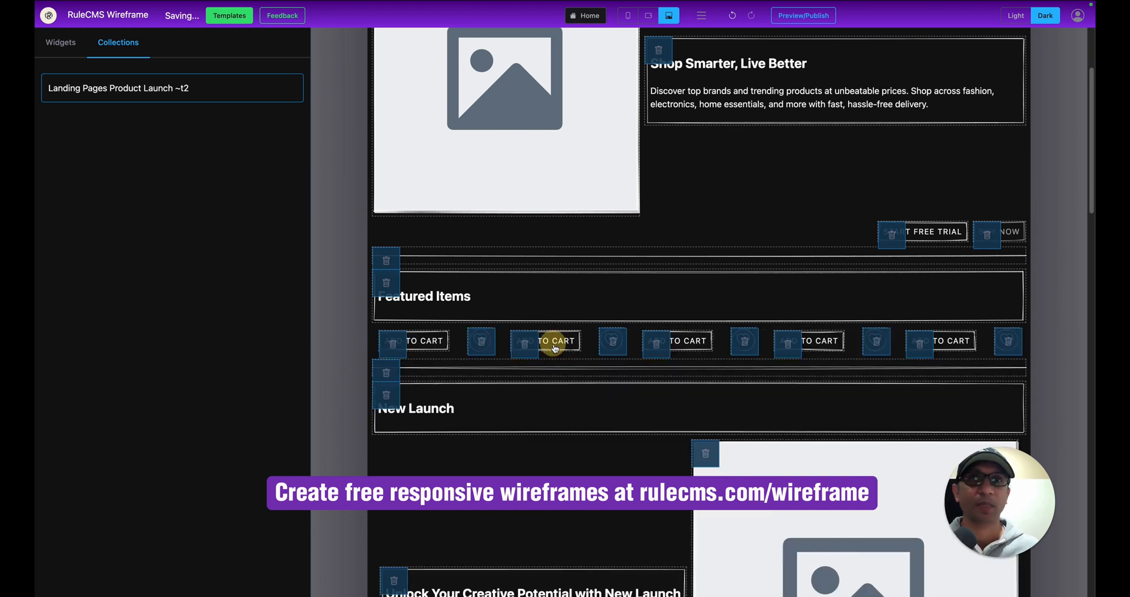
Delete every Add to Cart button, removing their now-empty row.
click(389, 345)
click(391, 344)
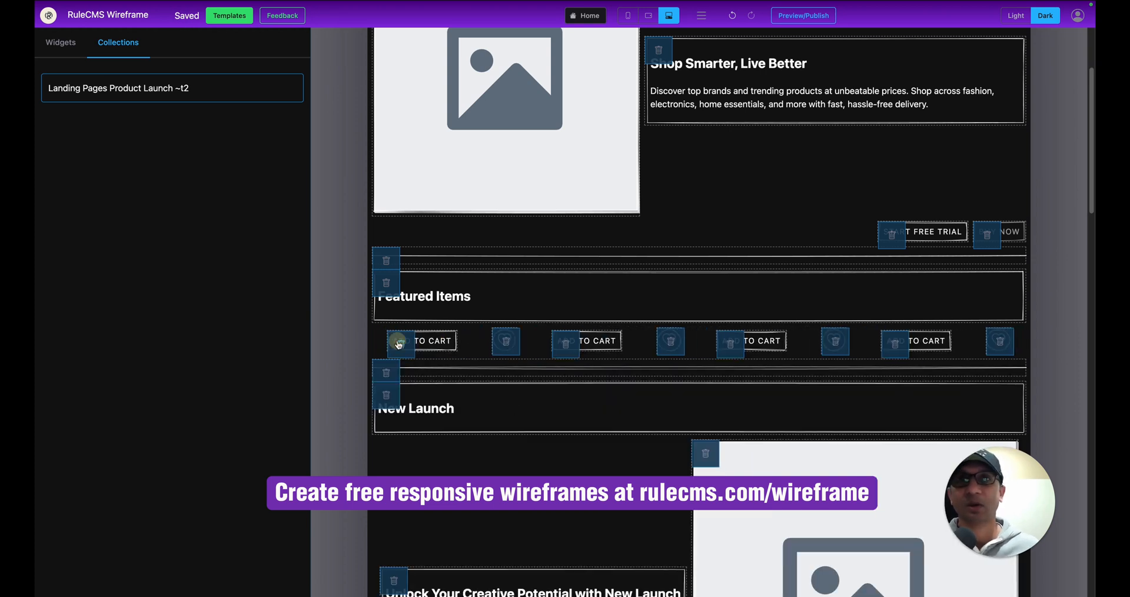
click(397, 344)
click(416, 344)
click(417, 344)
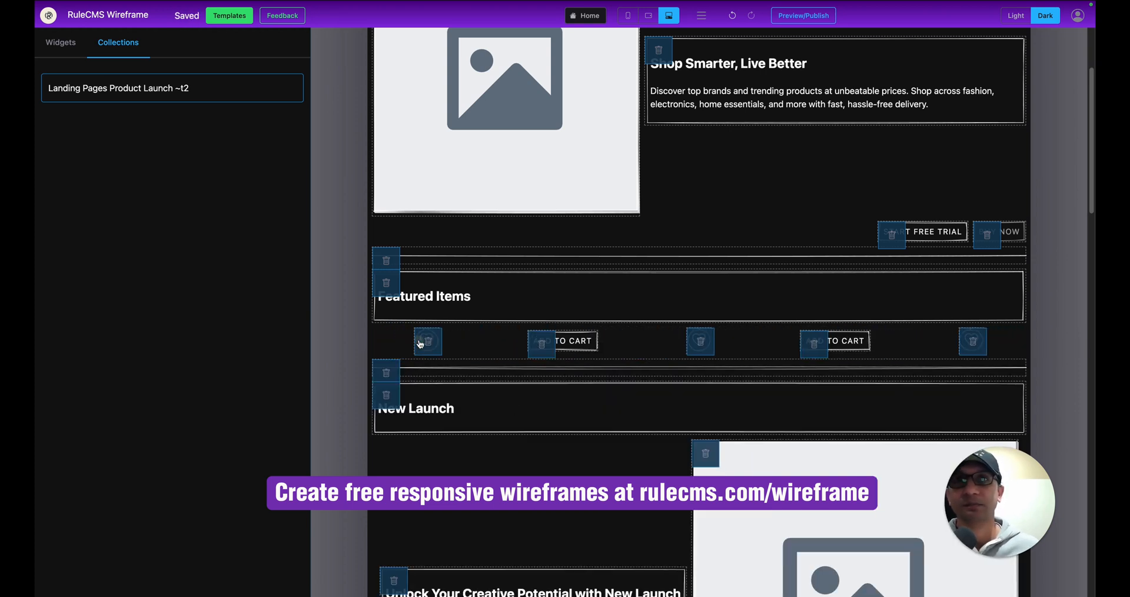
click(421, 344)
click(438, 345)
click(473, 341)
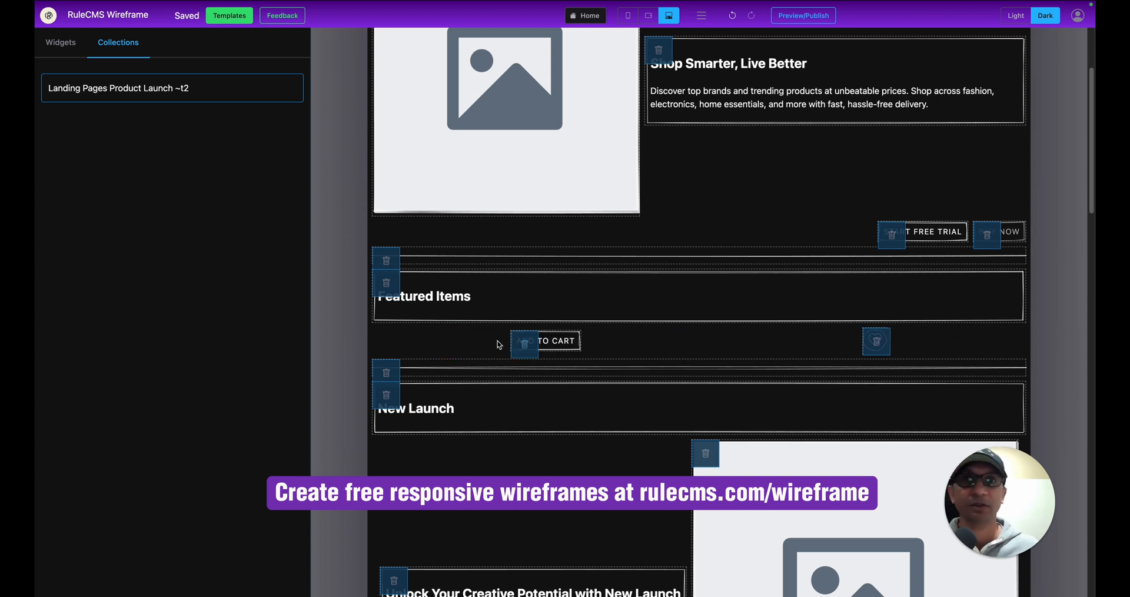
click(522, 341)
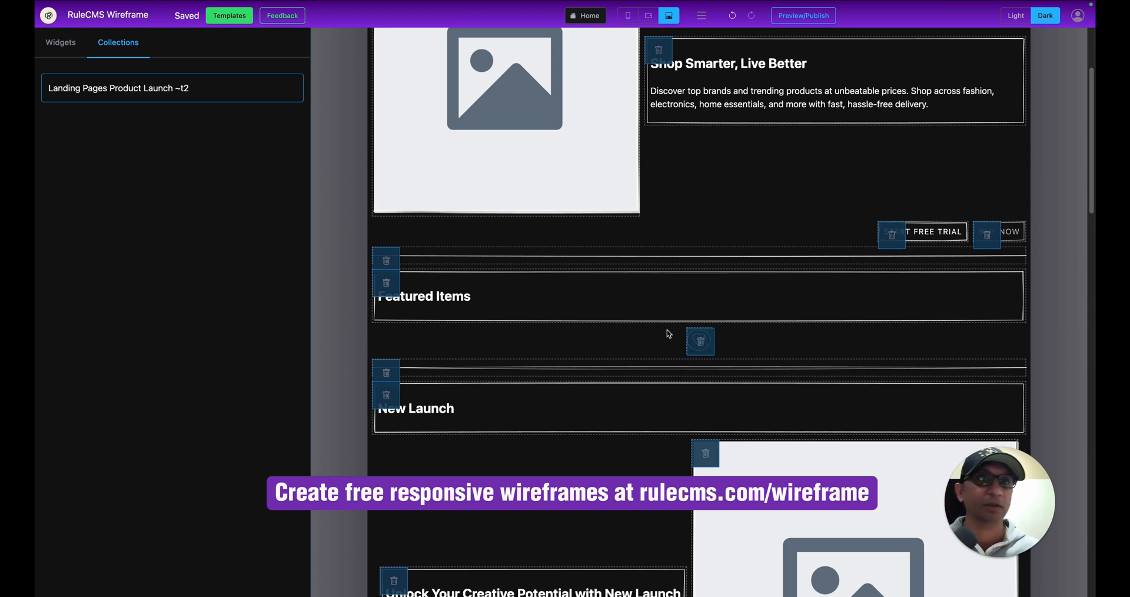
click(700, 343)
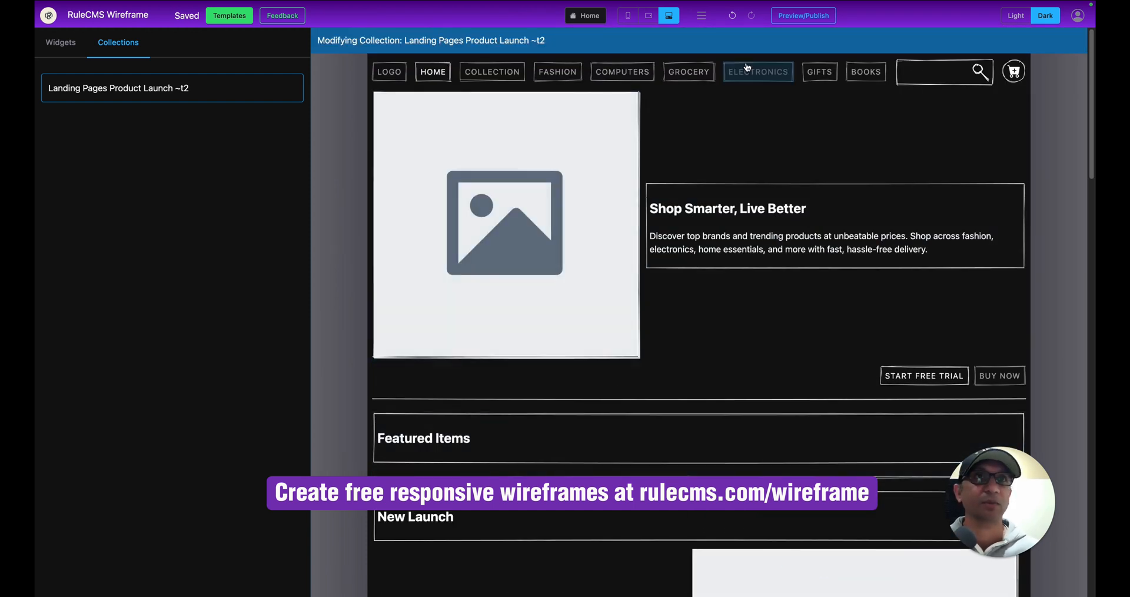
Exit the Landing Pages Product Launch ~t2 collection to a blank canvas and show the Widgets library.
click(588, 18)
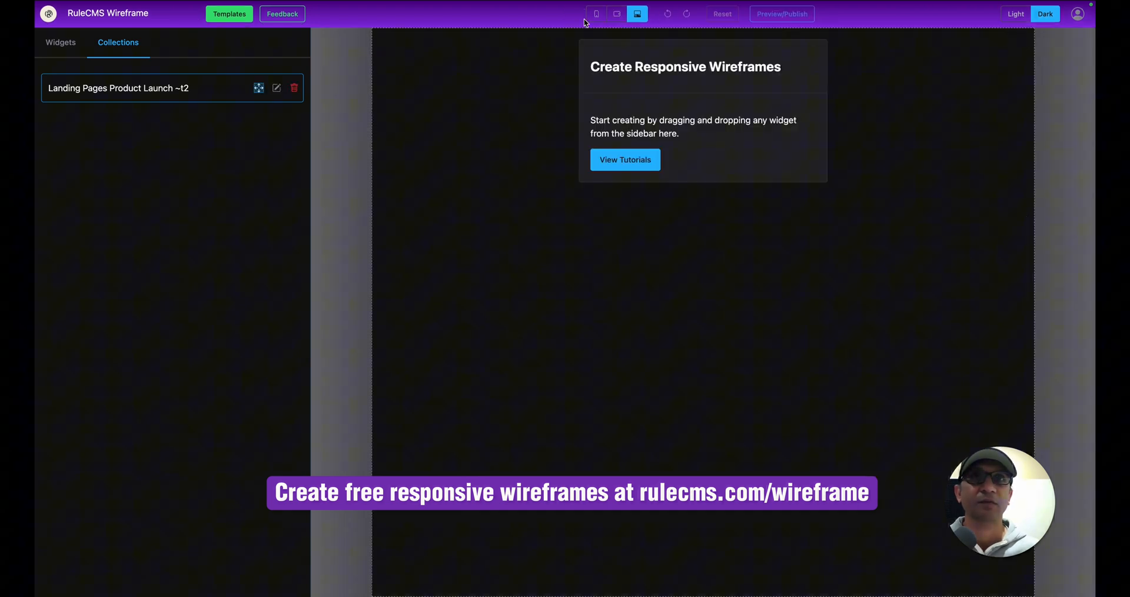
click(526, 103)
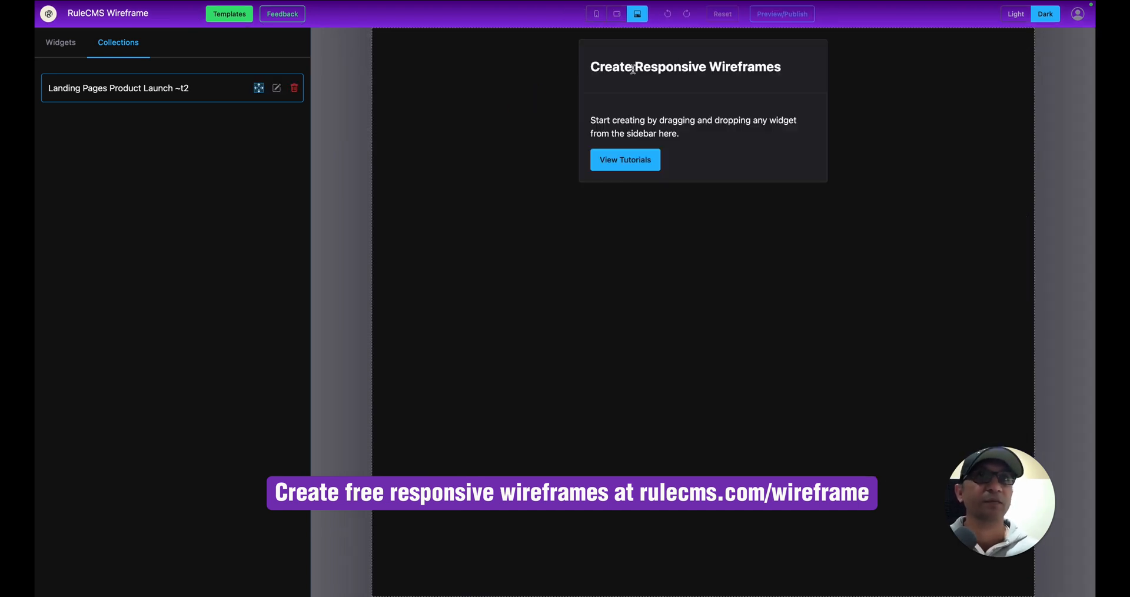
click(62, 42)
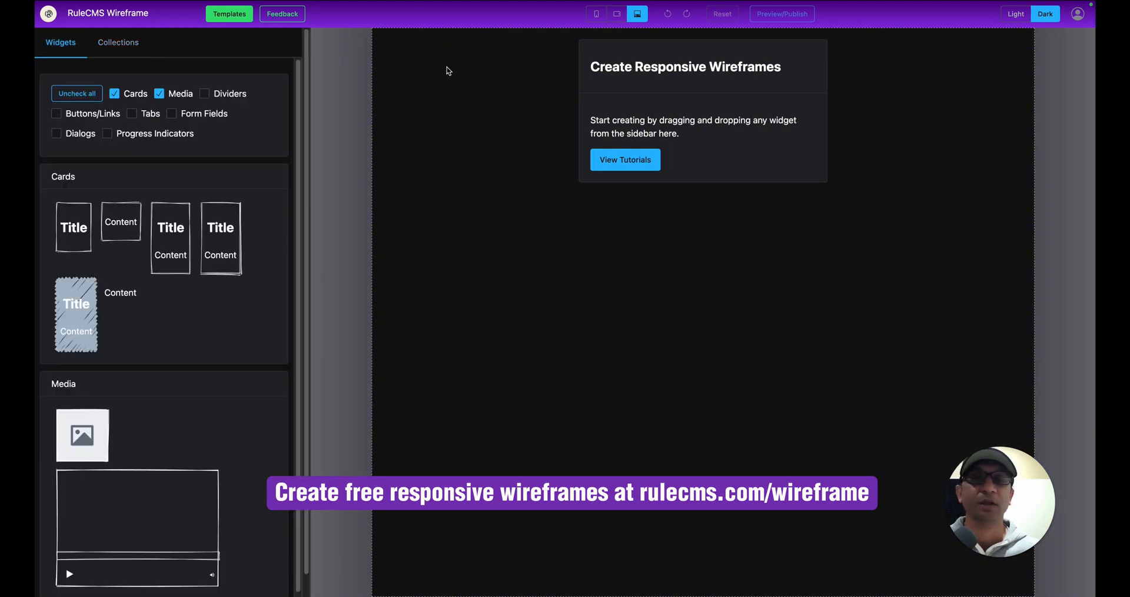
Place a Media image placeholder on the canvas with a CLICK ME button below it.
click(524, 103)
drag(79, 436, 608, 266)
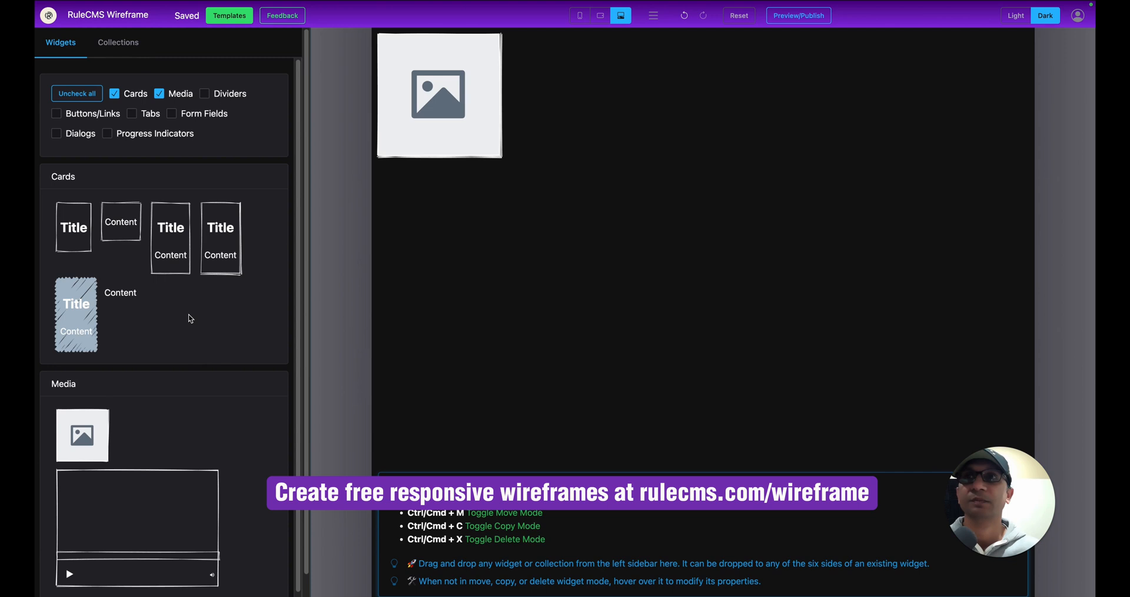
click(77, 94)
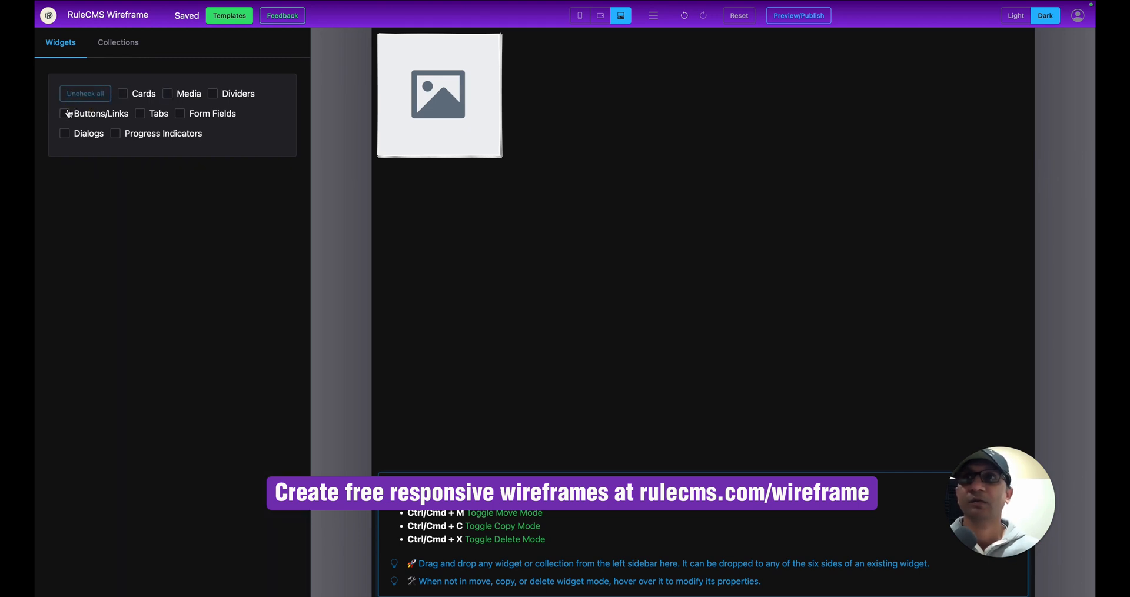
click(65, 114)
drag(143, 219, 479, 185)
Label the button 'Add to cart' for phones and tablets.
click(397, 176)
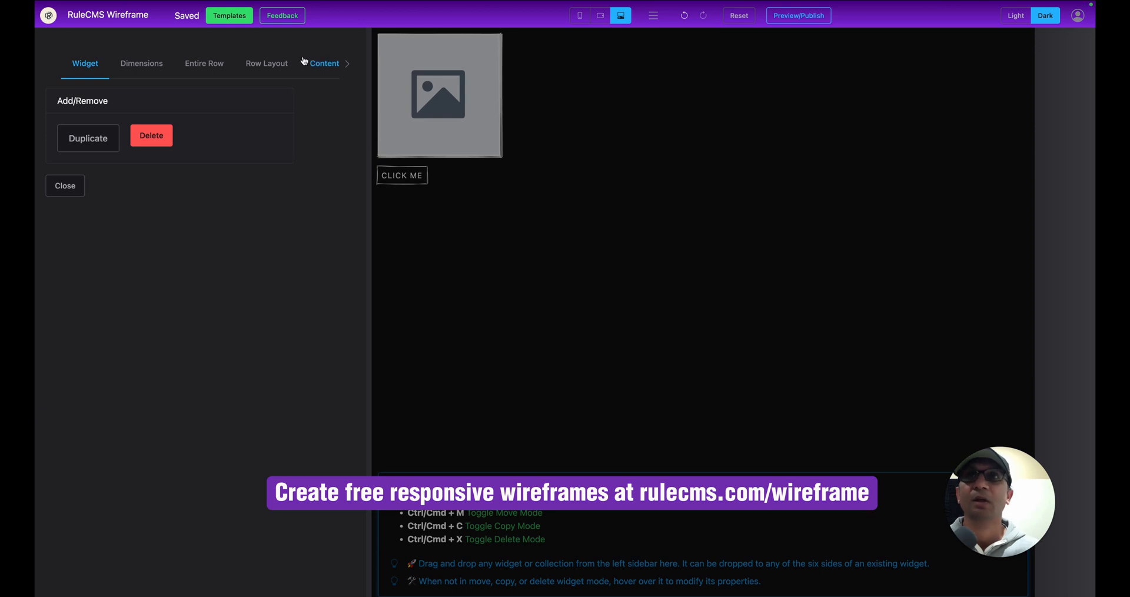
click(331, 65)
click(160, 285)
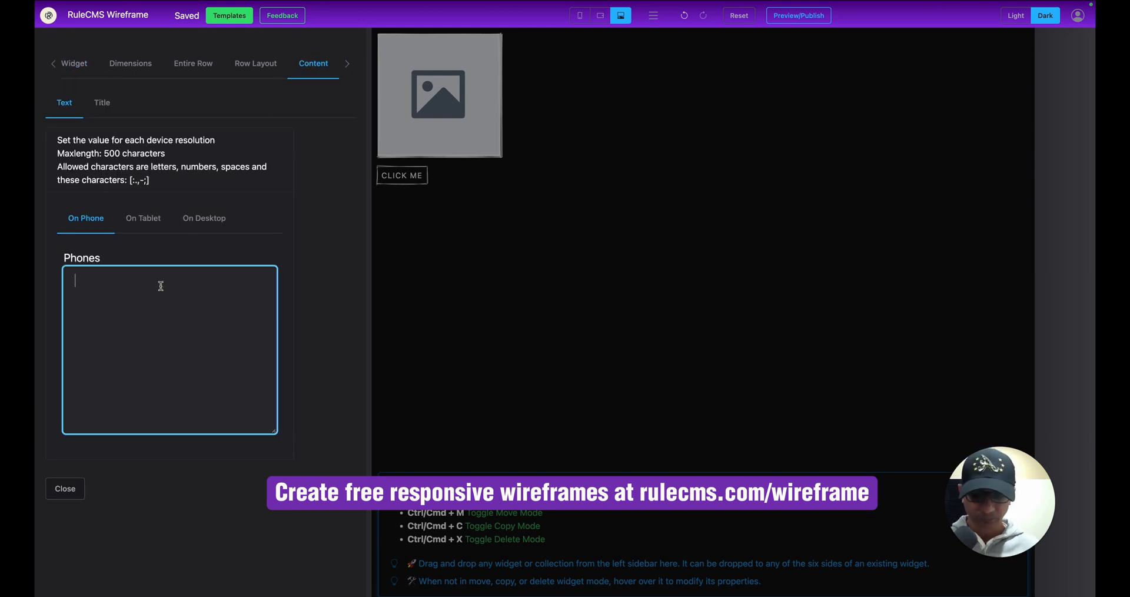
text(Add to cart)
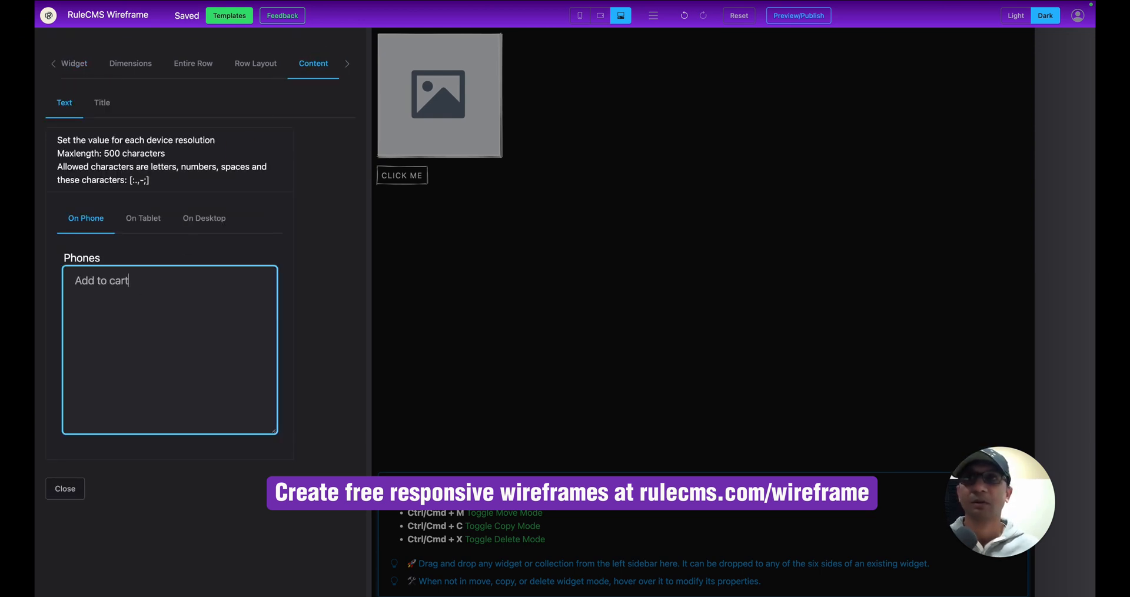
click(143, 217)
click(109, 282)
text(Add t9o)
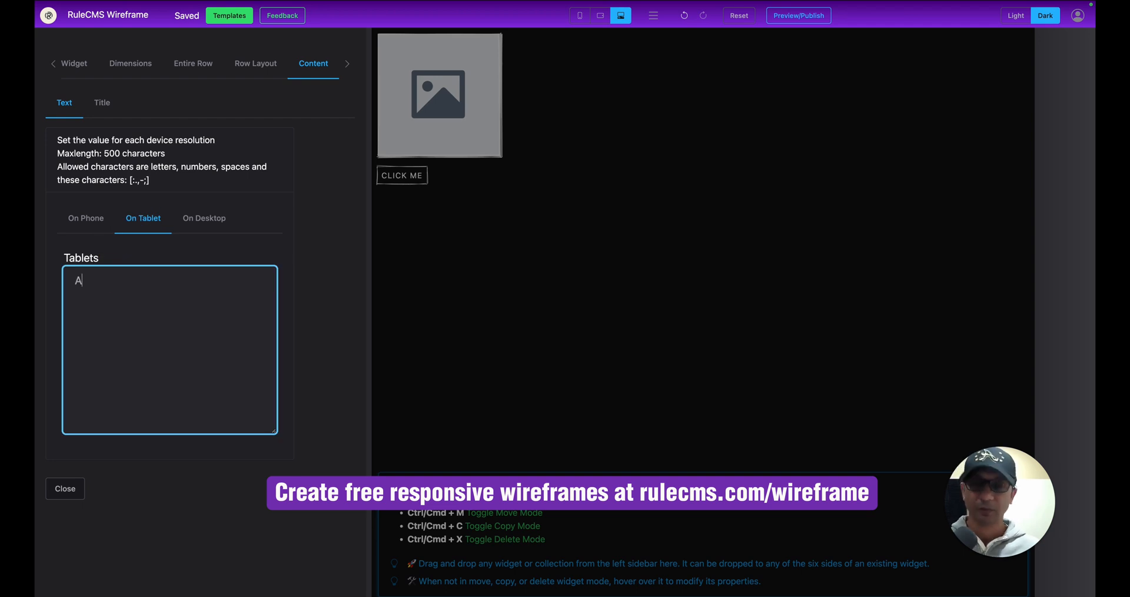
key(BackSpace)
key(BackSpace)
key(BackSpace)
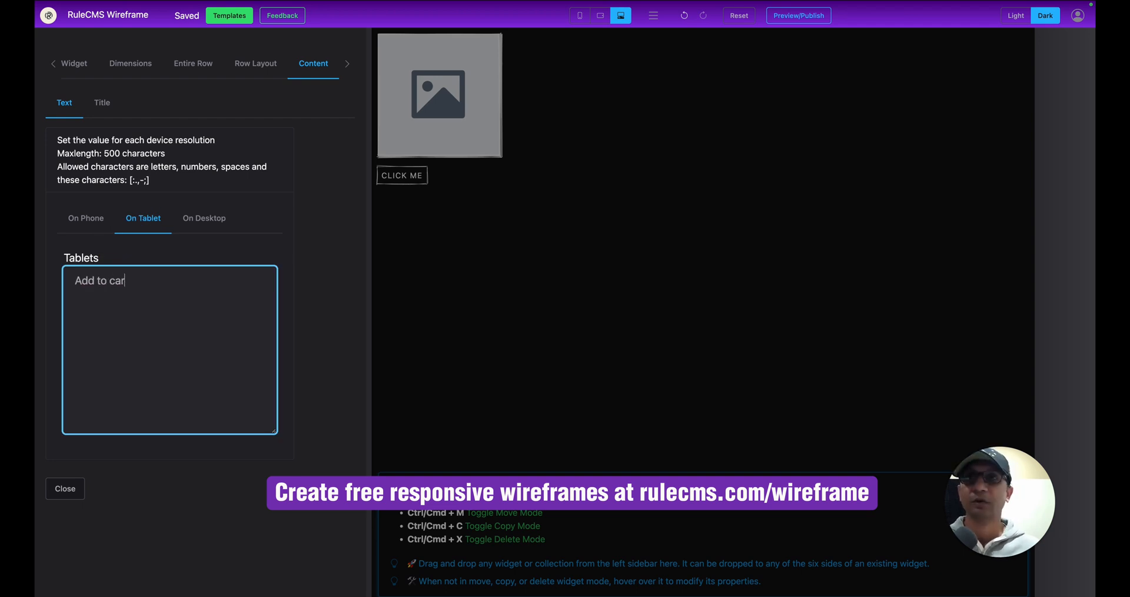
Set the desktop button label to 'Add to cart' and add a heart icon button beside it.
click(203, 219)
click(146, 323)
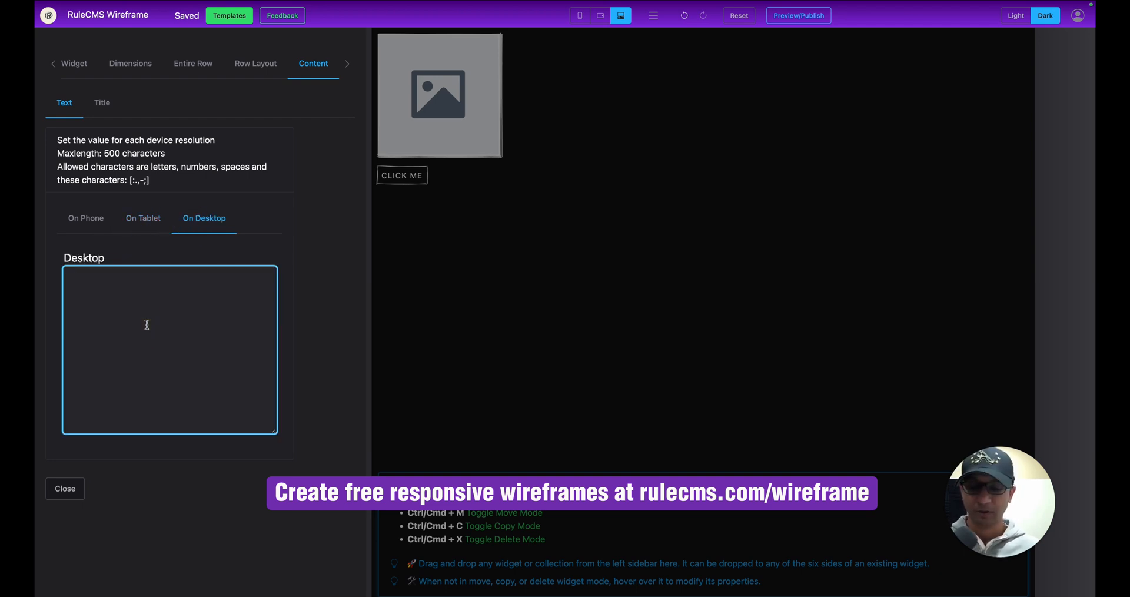
text(Add to cart)
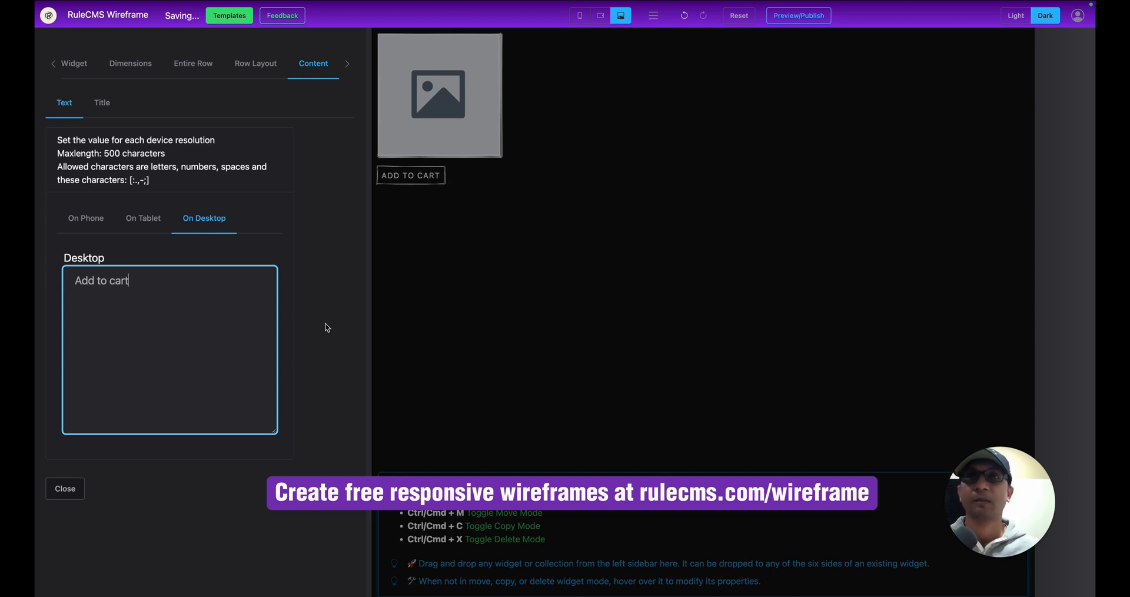
click(323, 326)
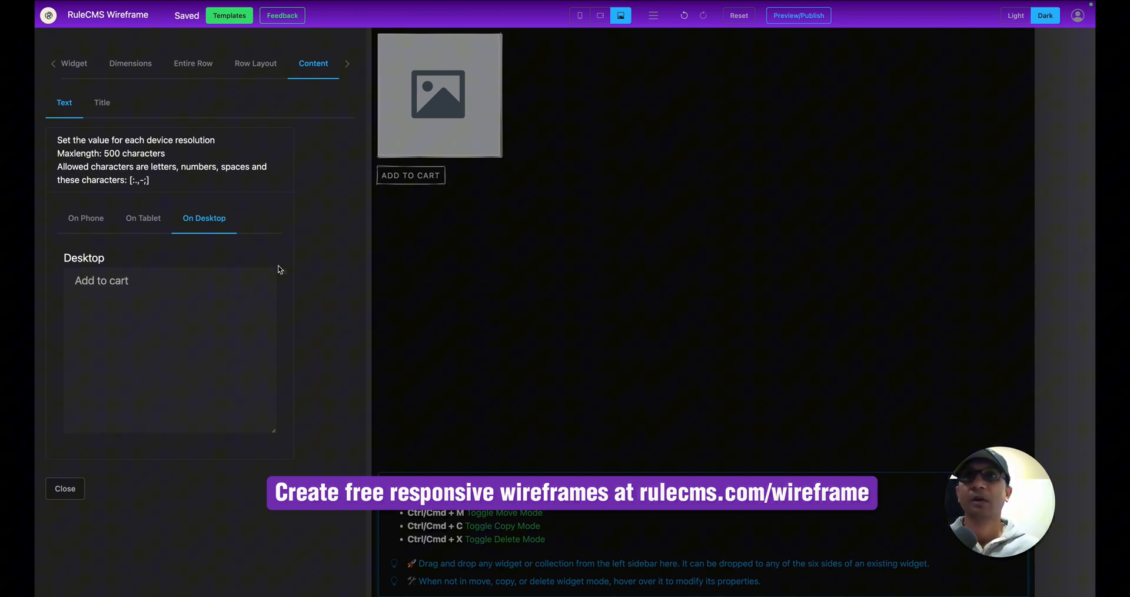
click(454, 220)
drag(74, 403, 771, 196)
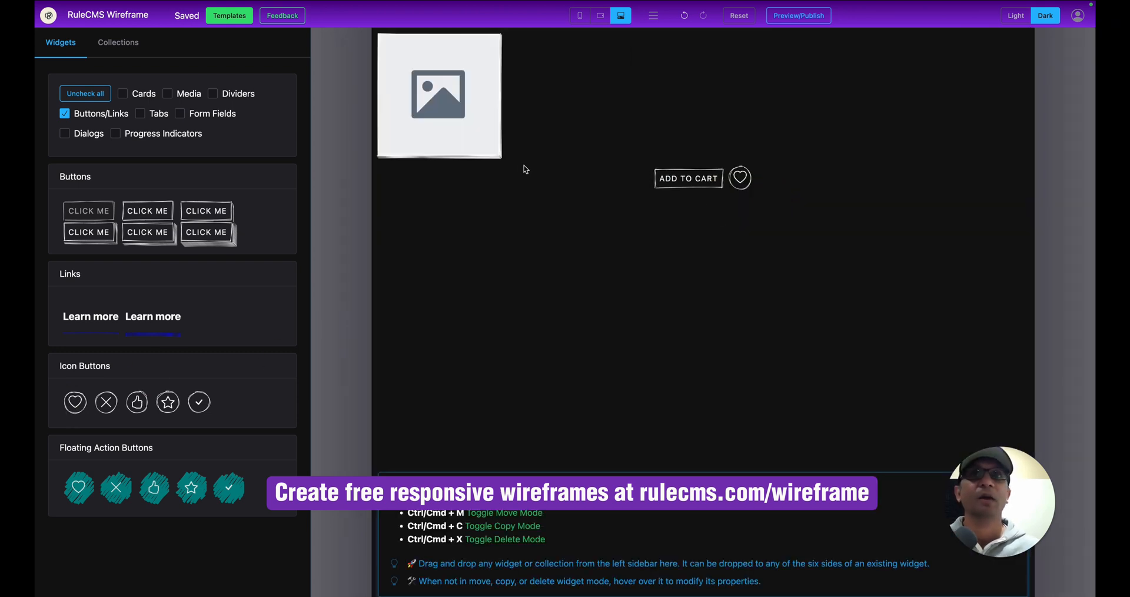
Centre the product image row horizontally in its Row Layout settings.
click(417, 115)
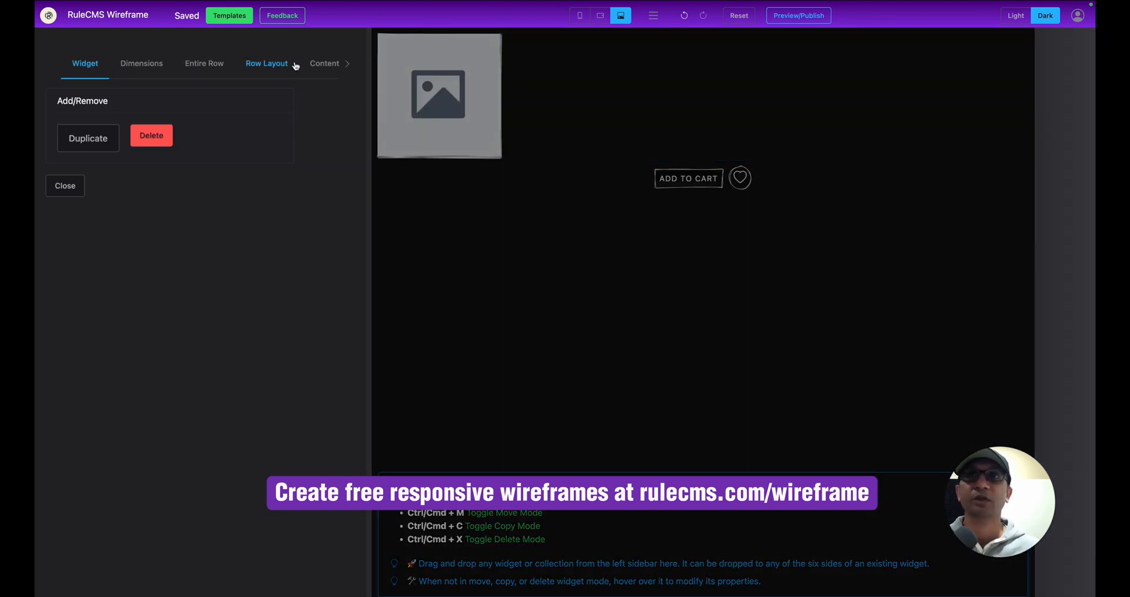
click(272, 64)
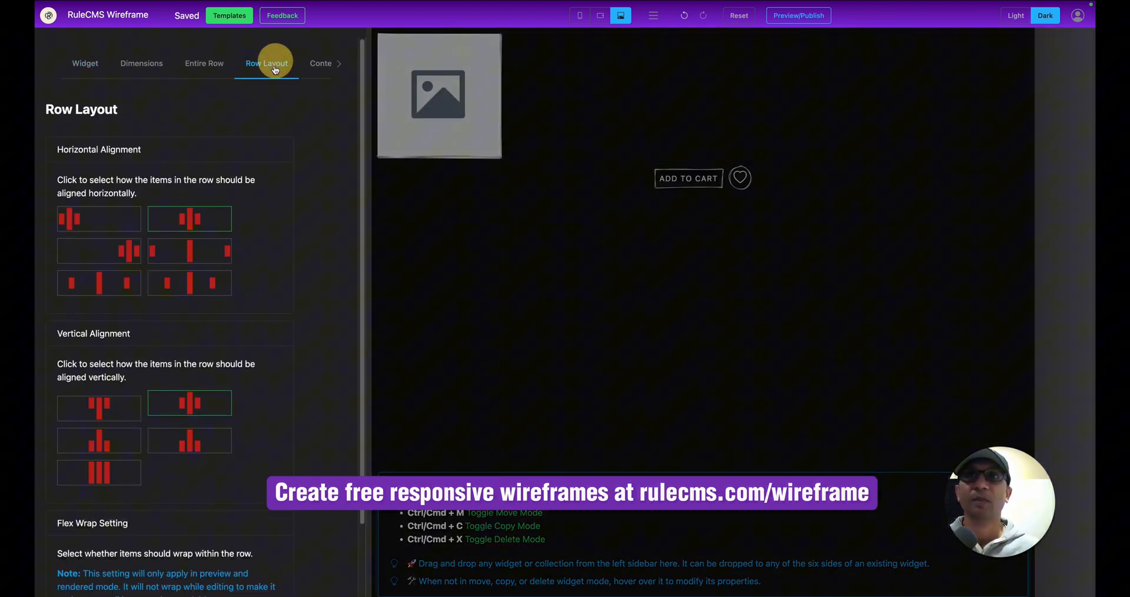
click(202, 213)
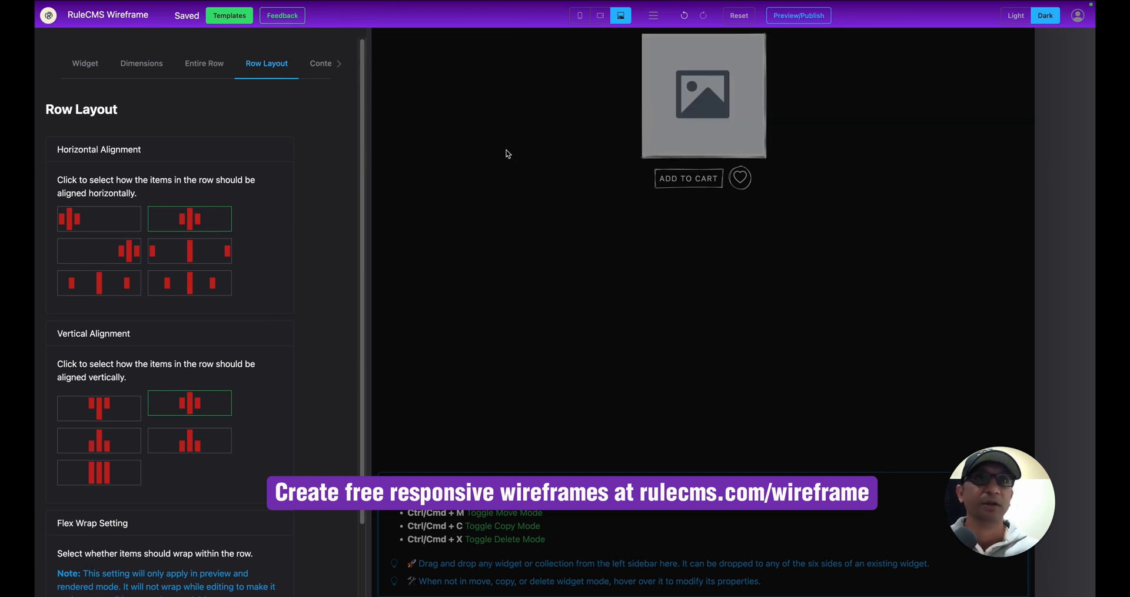
Save the block as a new collection named 'product' and view the collections list.
click(653, 16)
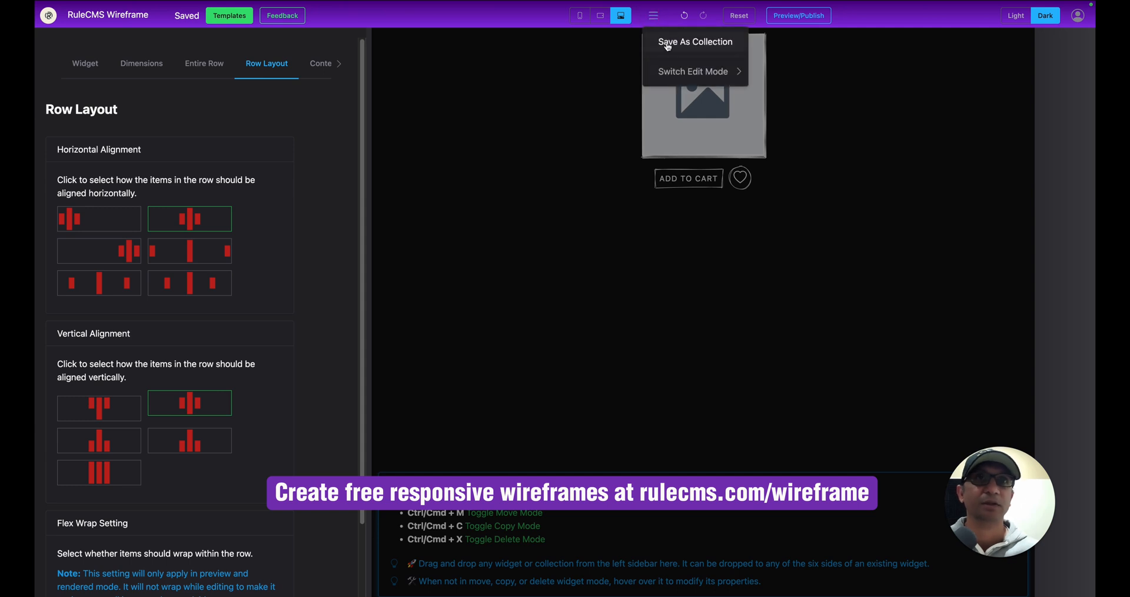
click(667, 42)
click(546, 290)
text(product)
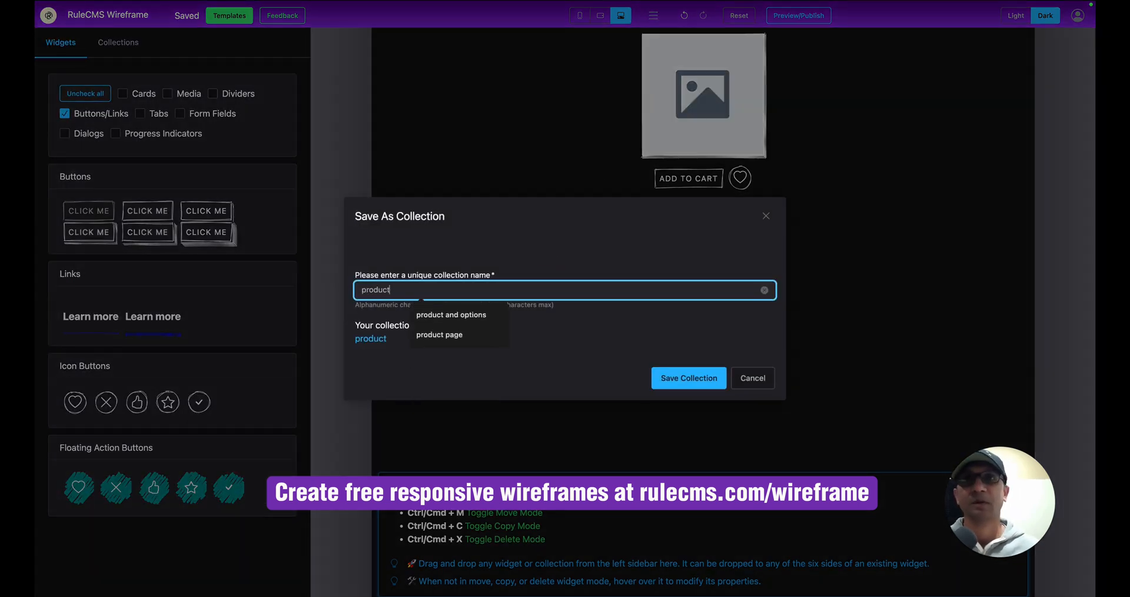
click(705, 378)
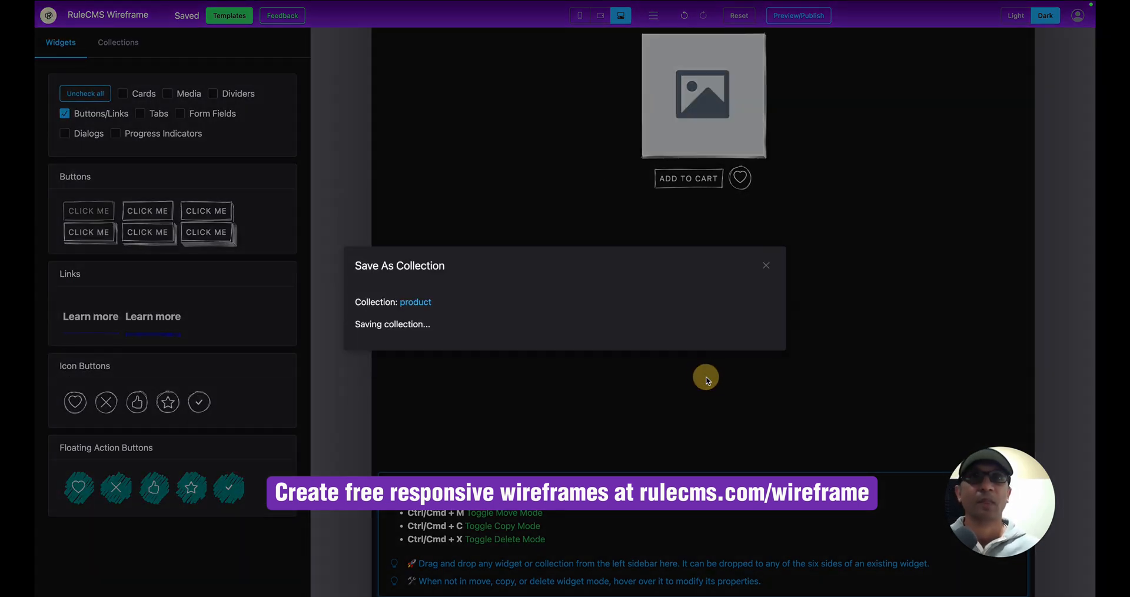
click(754, 360)
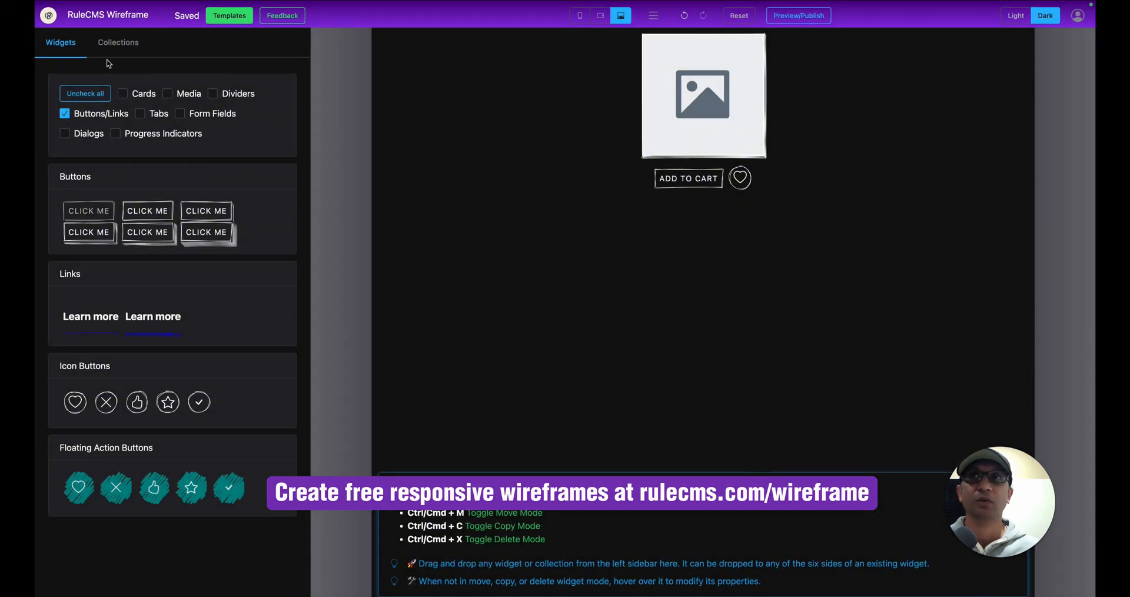
click(119, 42)
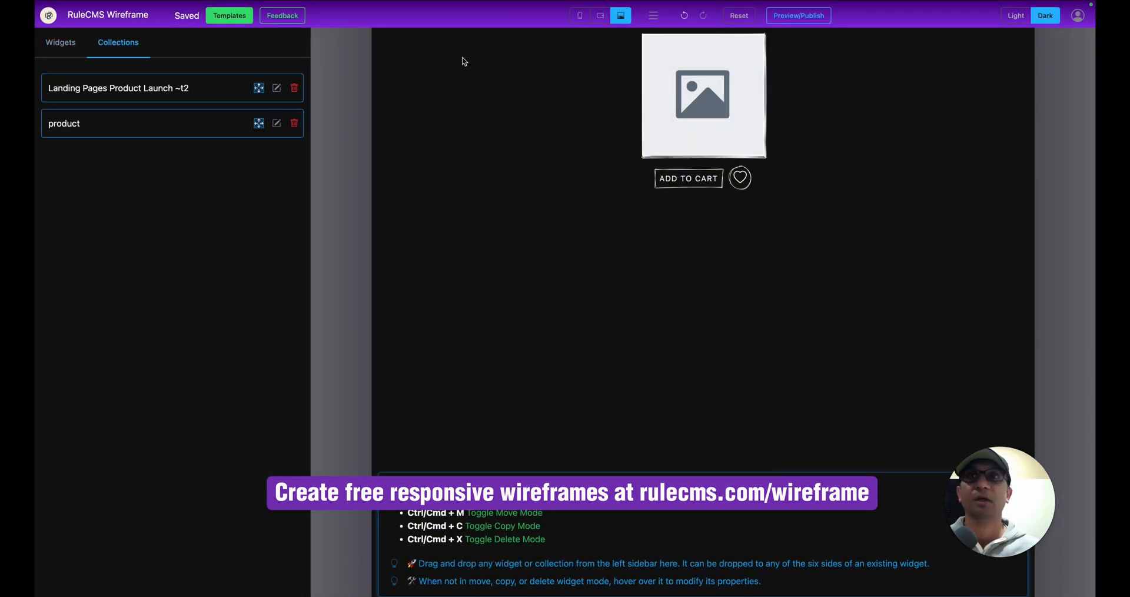
Drag the 'product' collection onto the page below Featured Items, above New Launch.
click(276, 123)
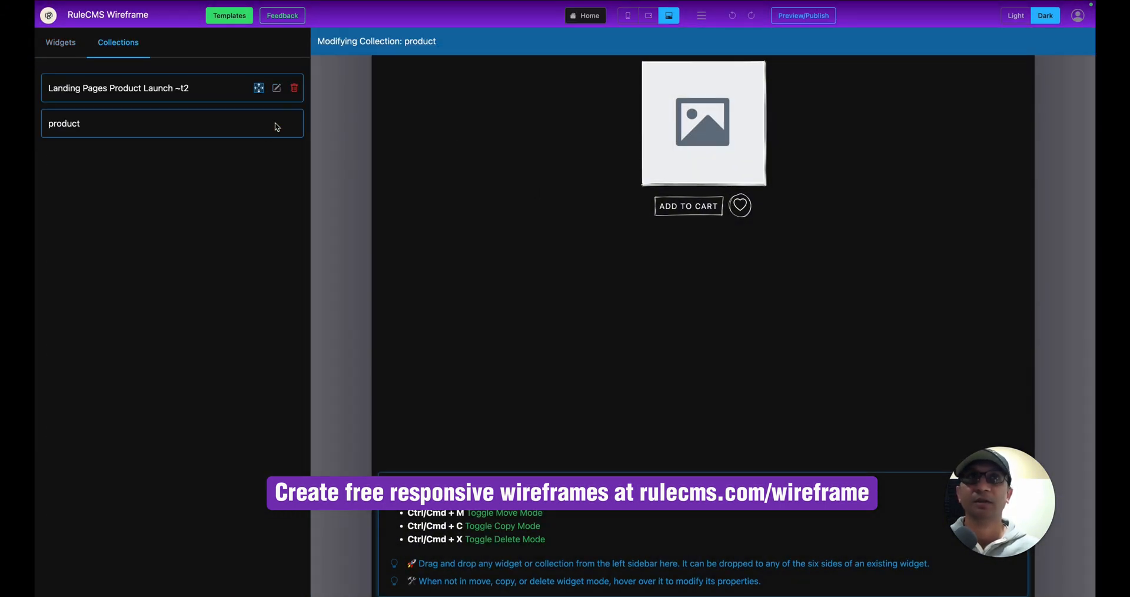
click(275, 89)
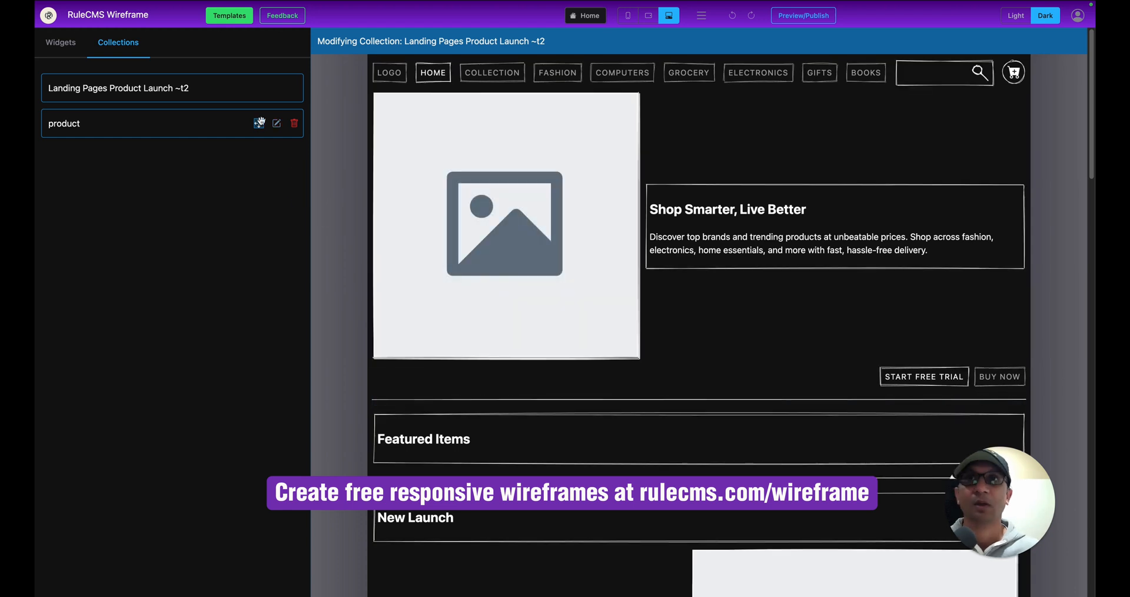
drag(257, 125, 445, 472)
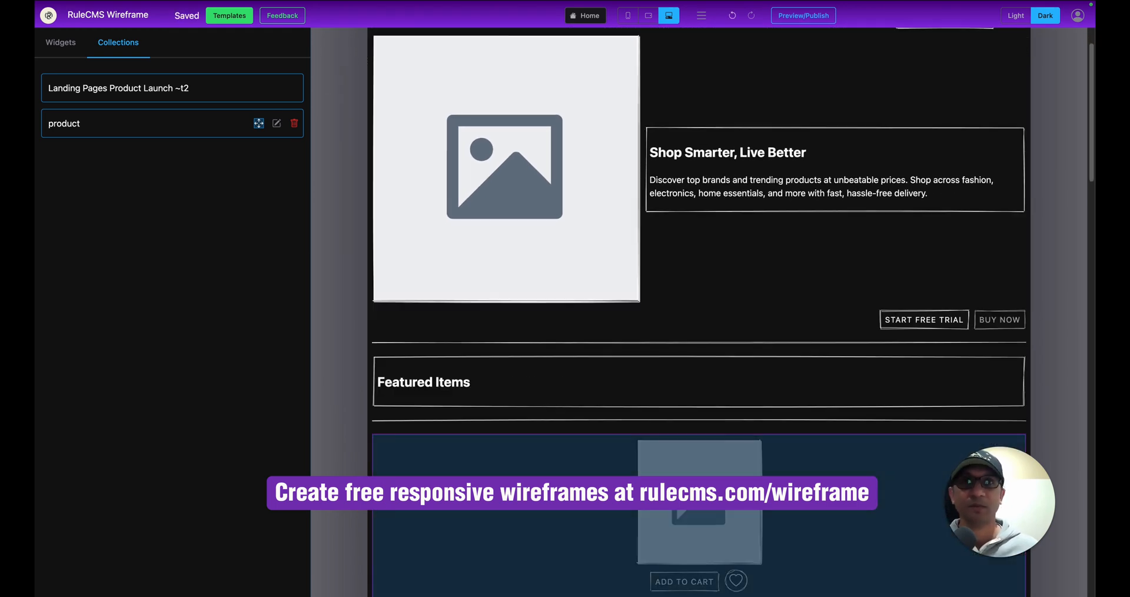
scroll(446, 472, down, 7)
scroll(446, 472, up, 3)
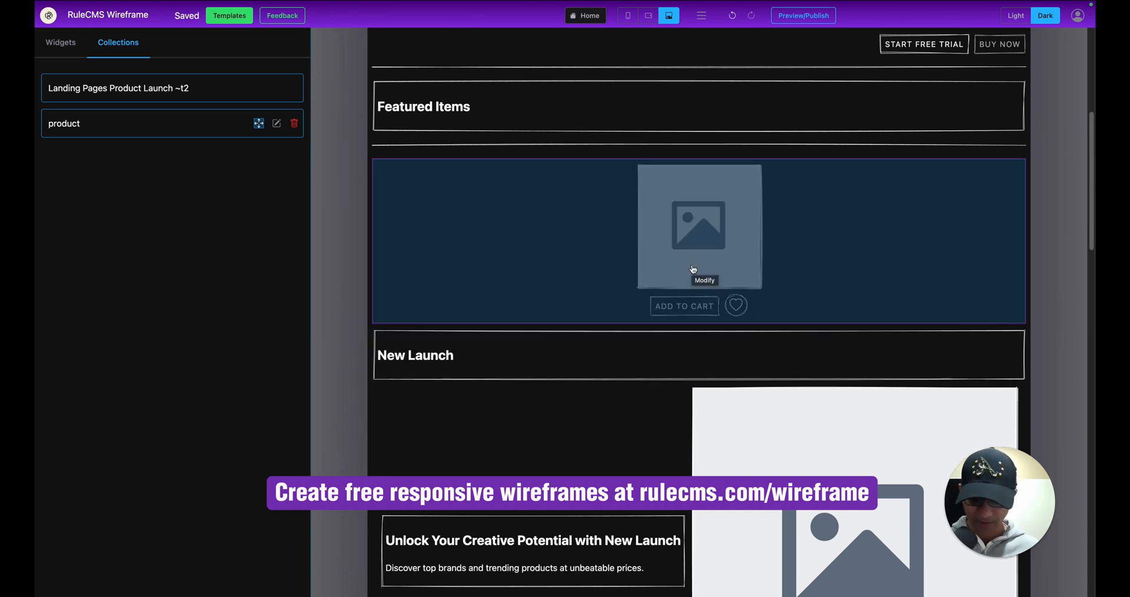
Duplicate the product card three times in layout mode for four cards in the row.
click(692, 269)
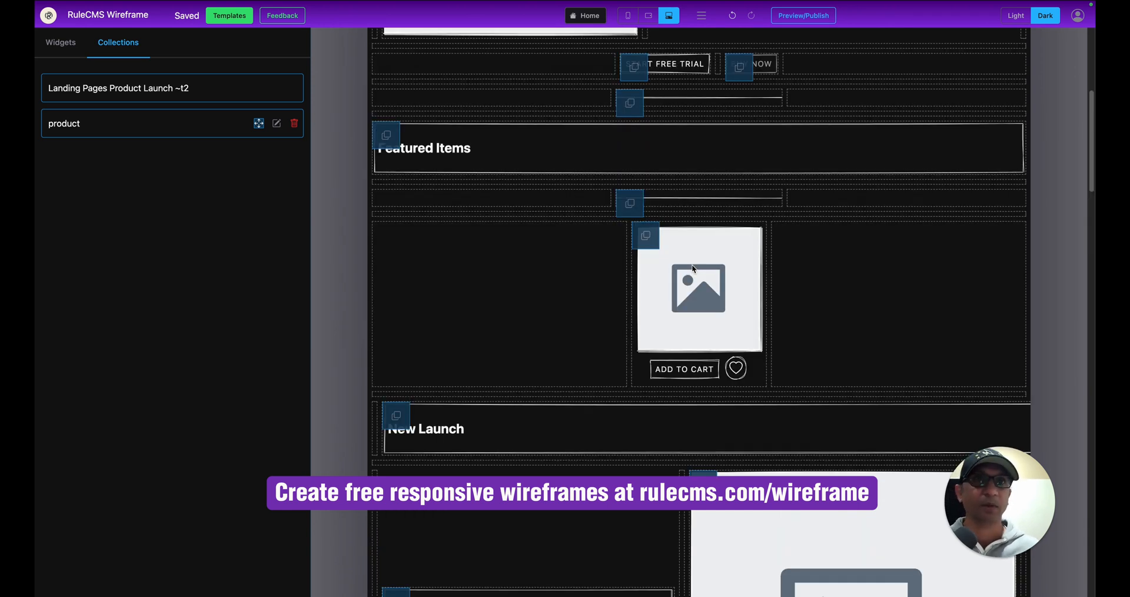
click(642, 236)
click(570, 236)
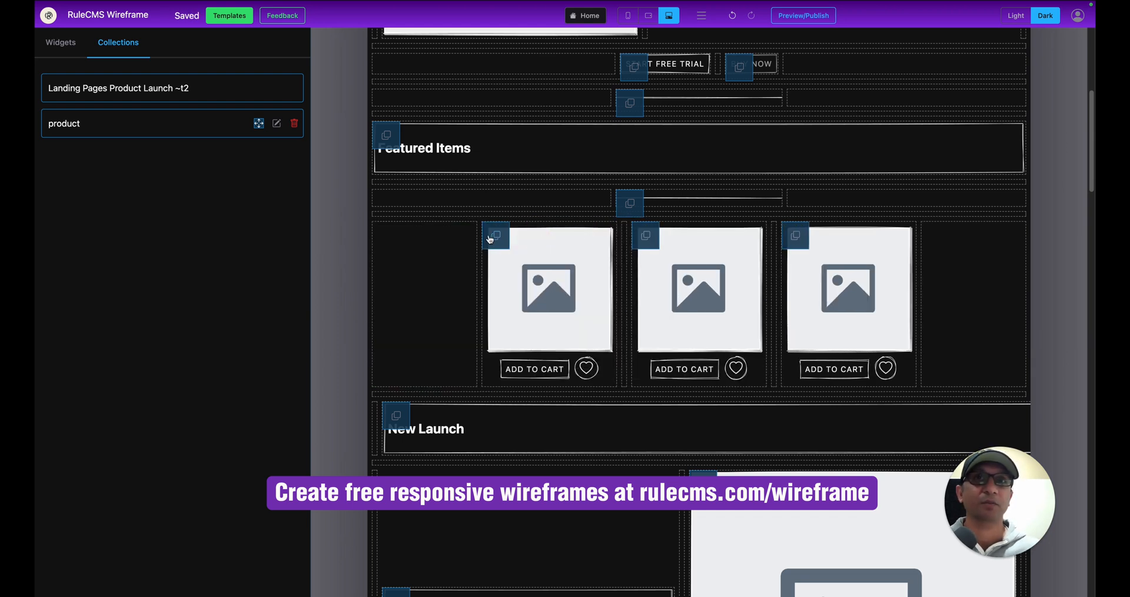
click(490, 236)
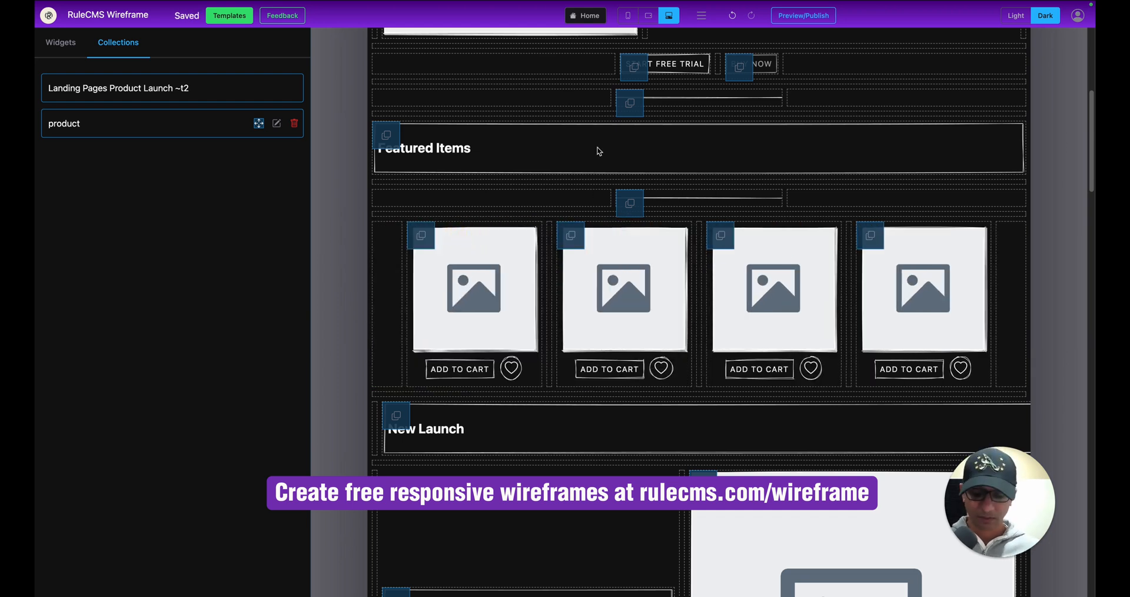
click(599, 152)
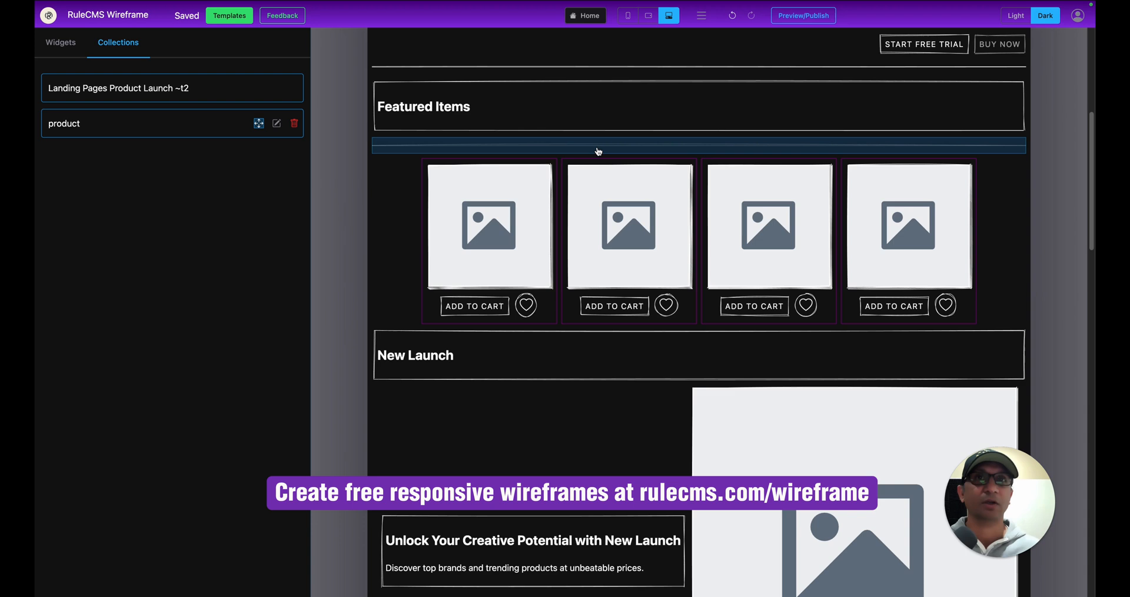
Preview the page at mobile width, then return to desktop-width editing.
click(803, 16)
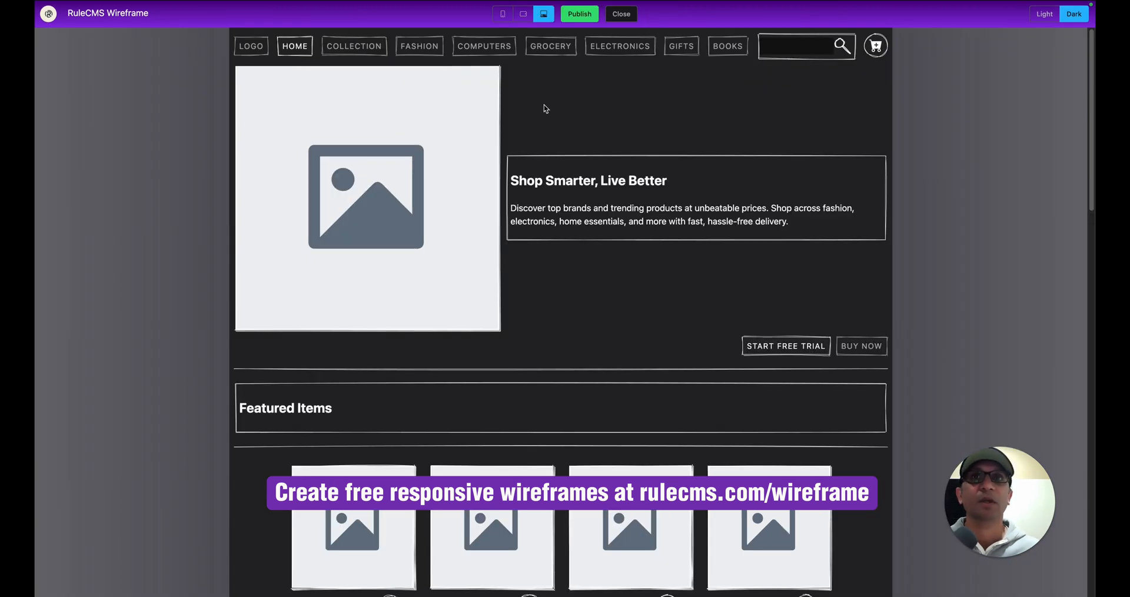
click(502, 13)
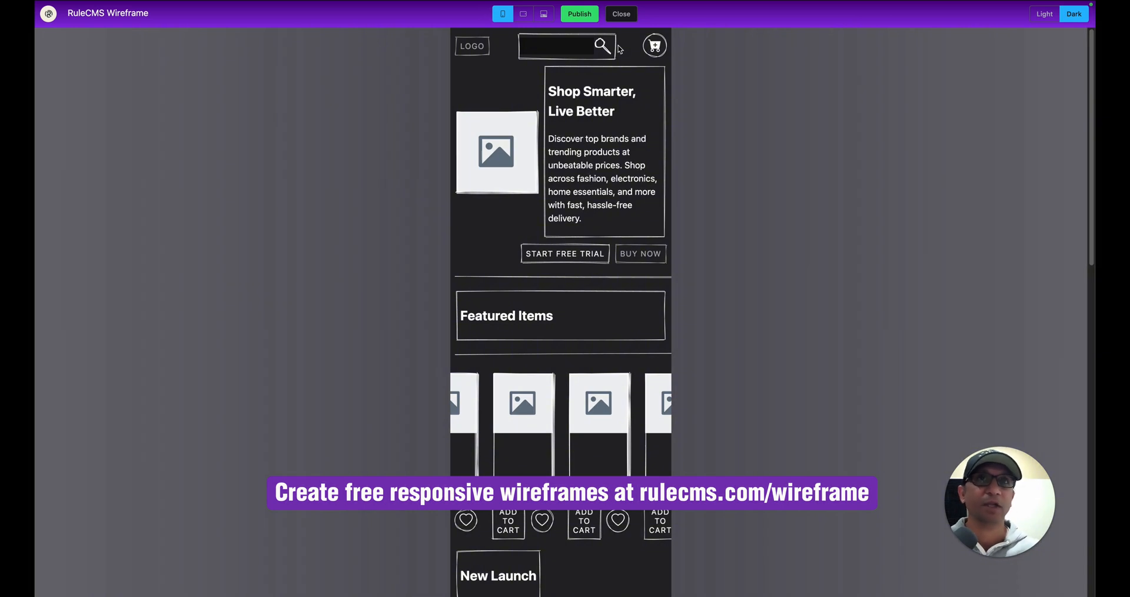
click(622, 15)
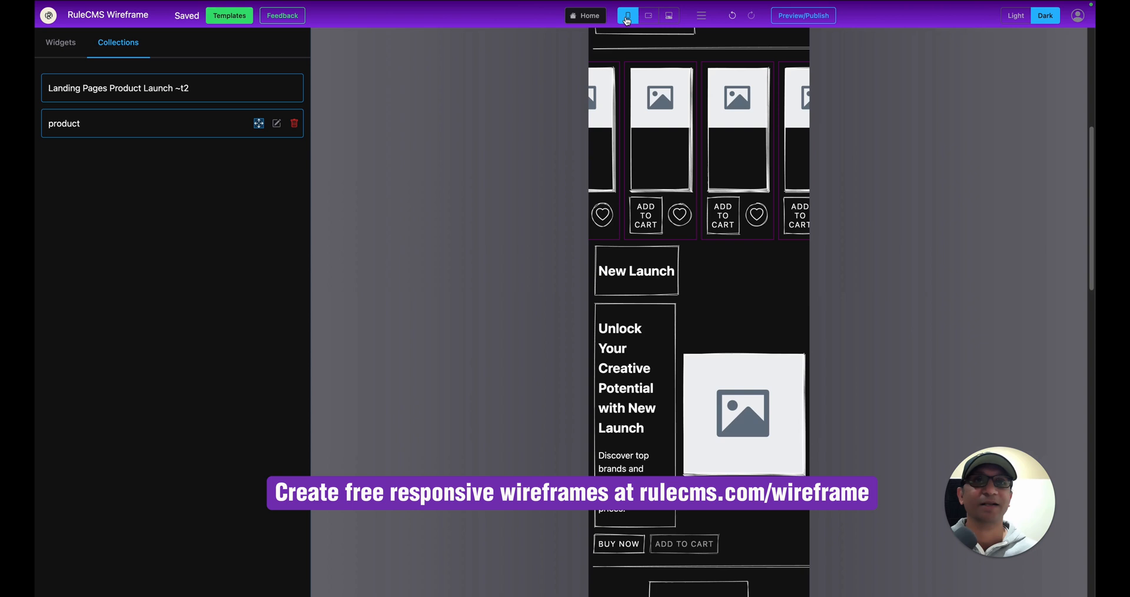
click(668, 15)
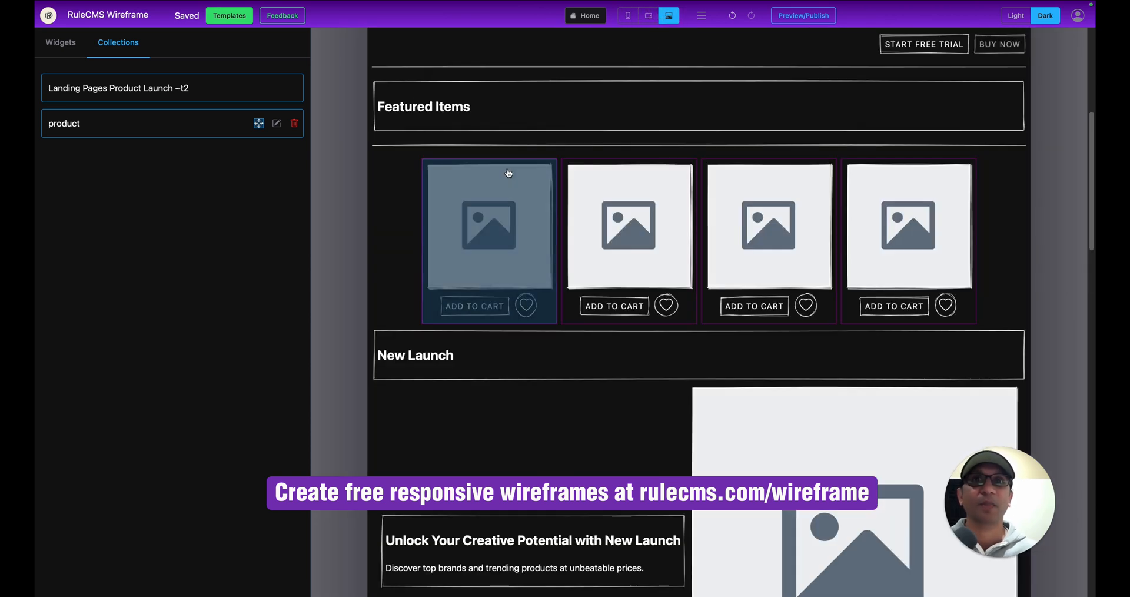
Set the product card row's Flex Wrap to wrap and preview the page.
click(435, 206)
click(267, 64)
scroll(251, 344, down, 3)
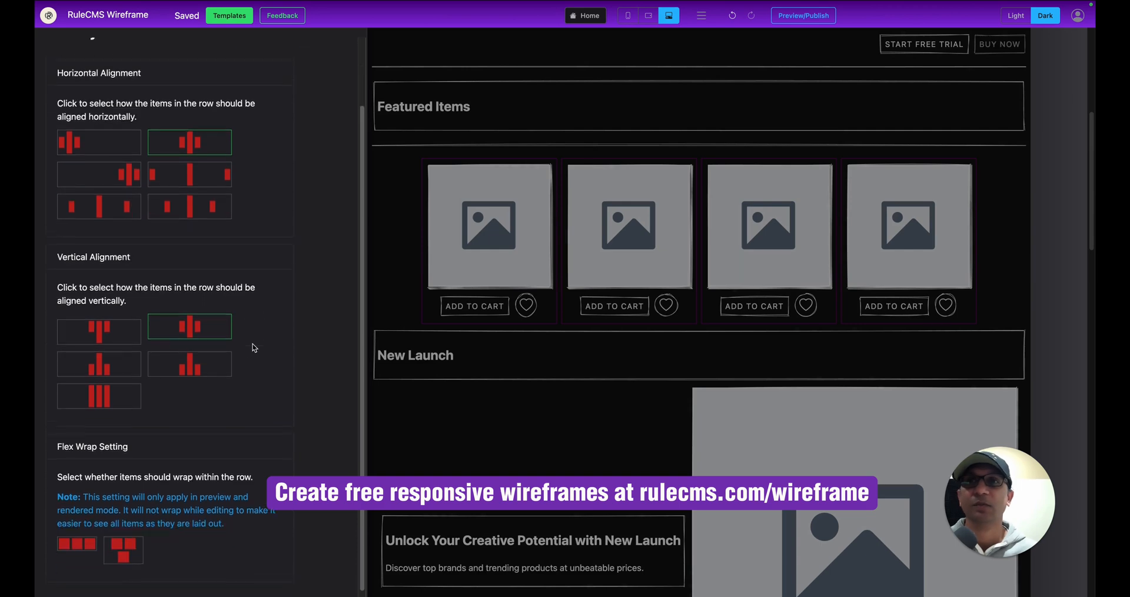
click(123, 550)
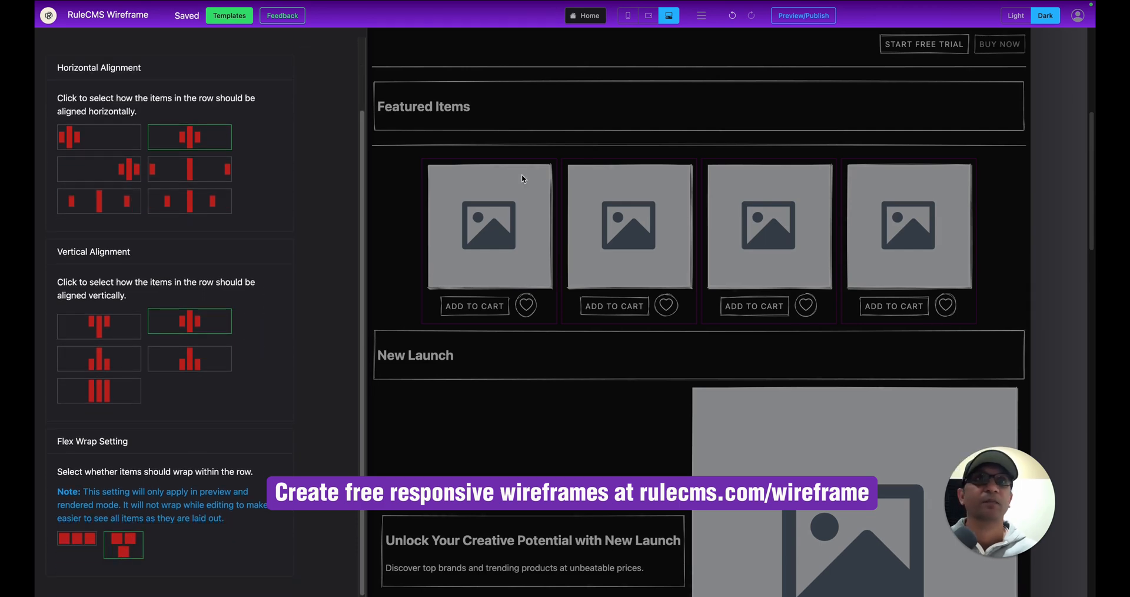
click(796, 18)
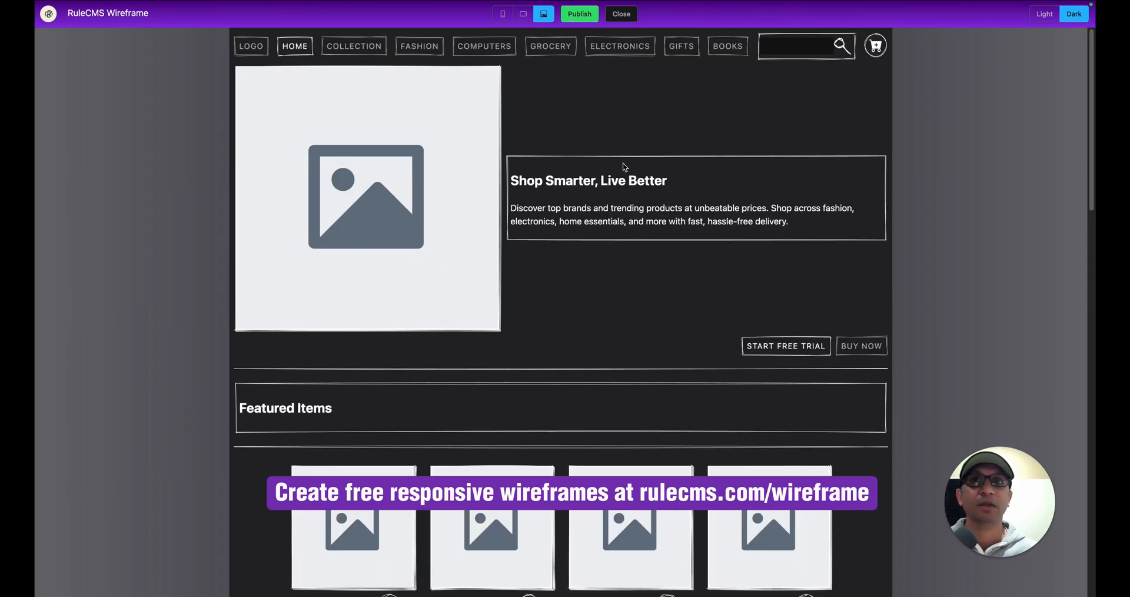
Scroll the preview at mobile width to check the product cards stack.
scroll(624, 159, down, 8)
scroll(623, 167, up, 6)
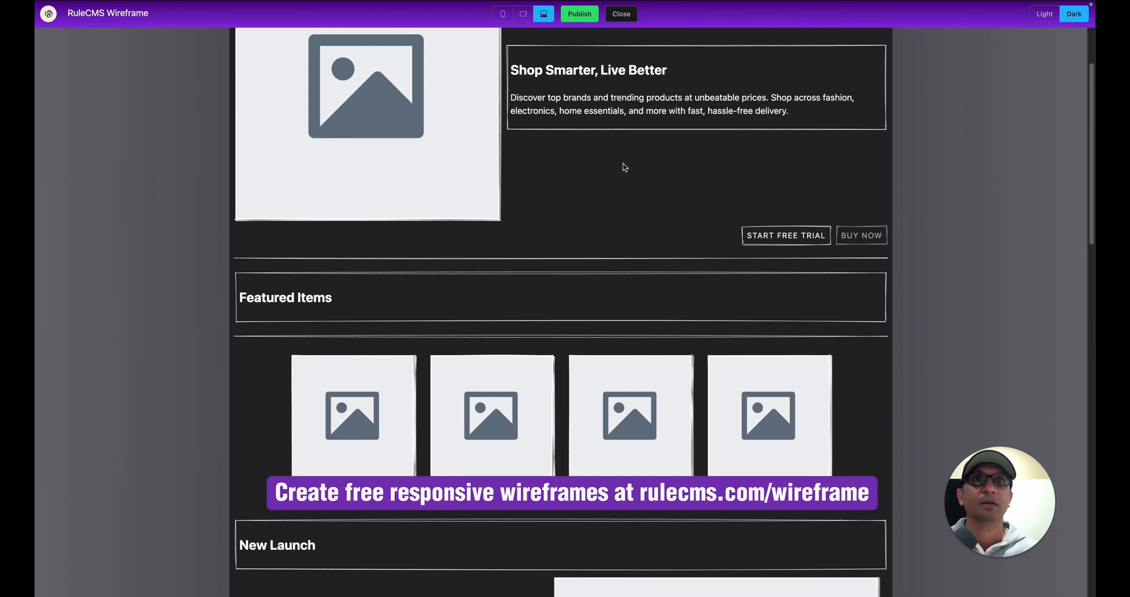
click(502, 14)
scroll(617, 294, down, 5)
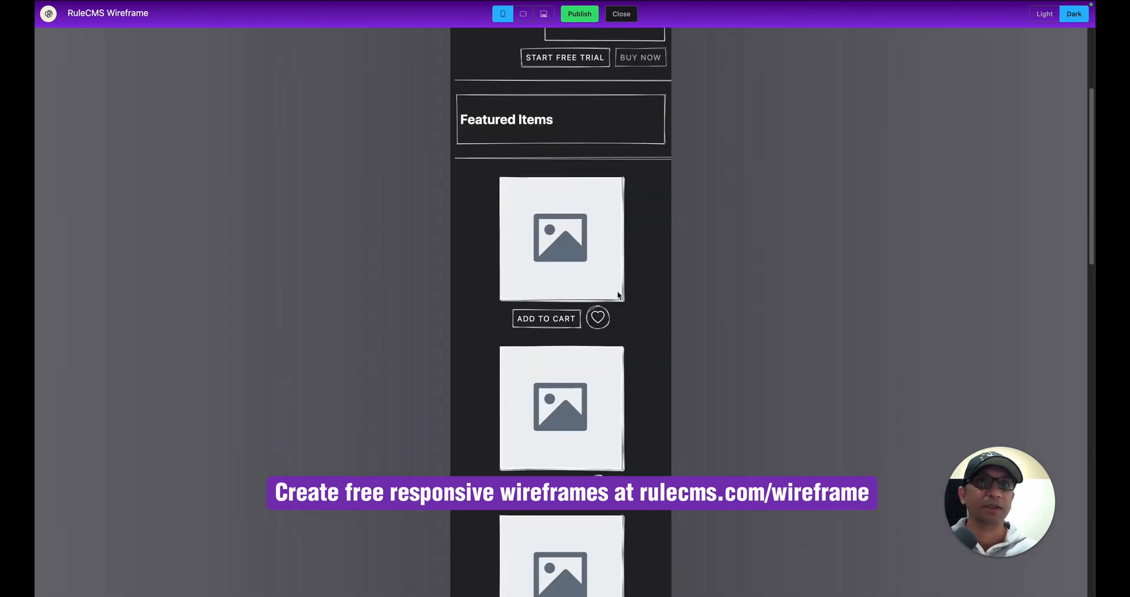
scroll(619, 295, up, 6)
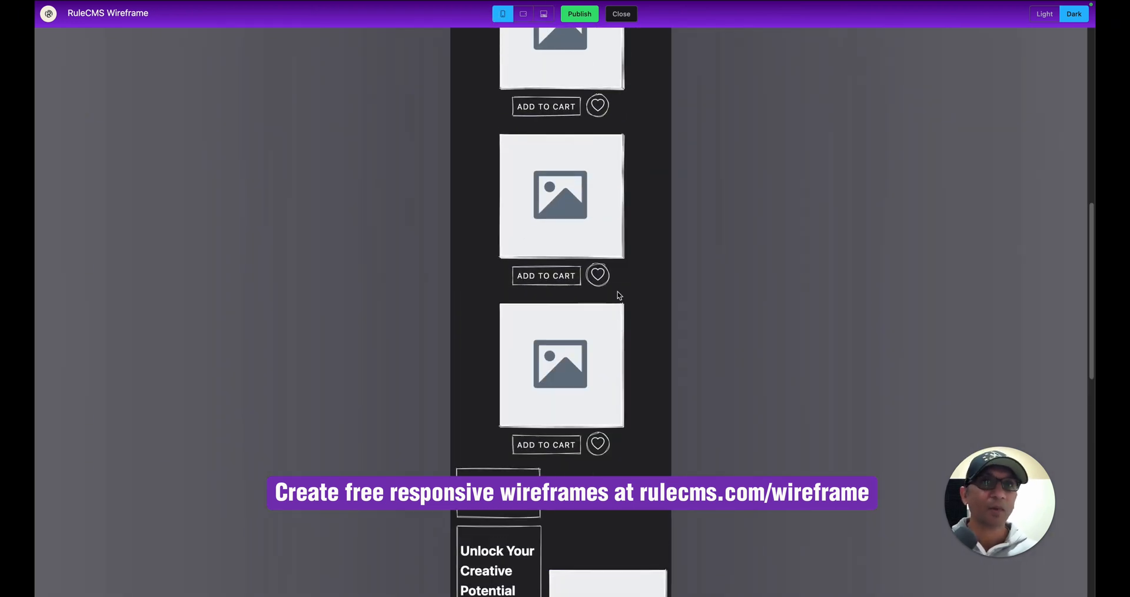
Check the cards wrap at tablet width, then close the preview.
click(523, 14)
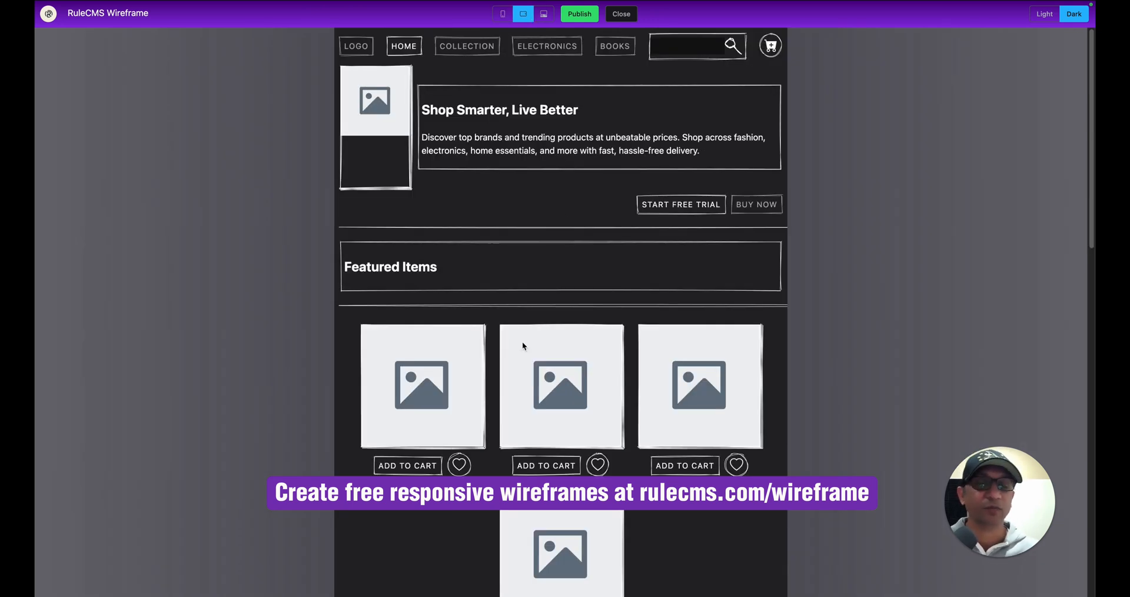
scroll(564, 430, down, 3)
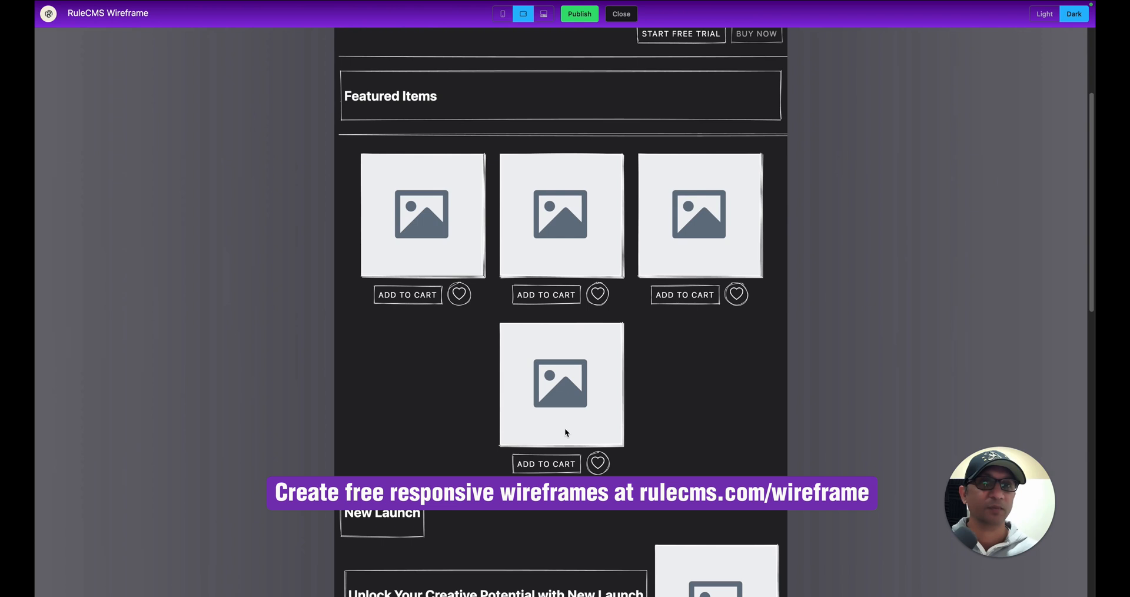
scroll(565, 432, up, 3)
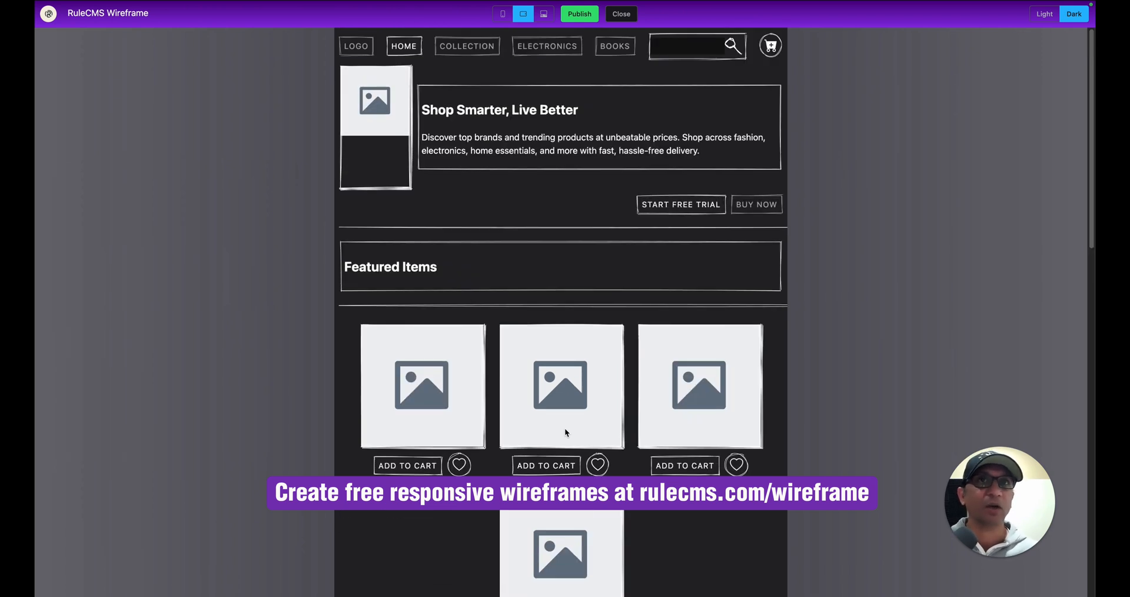
click(621, 14)
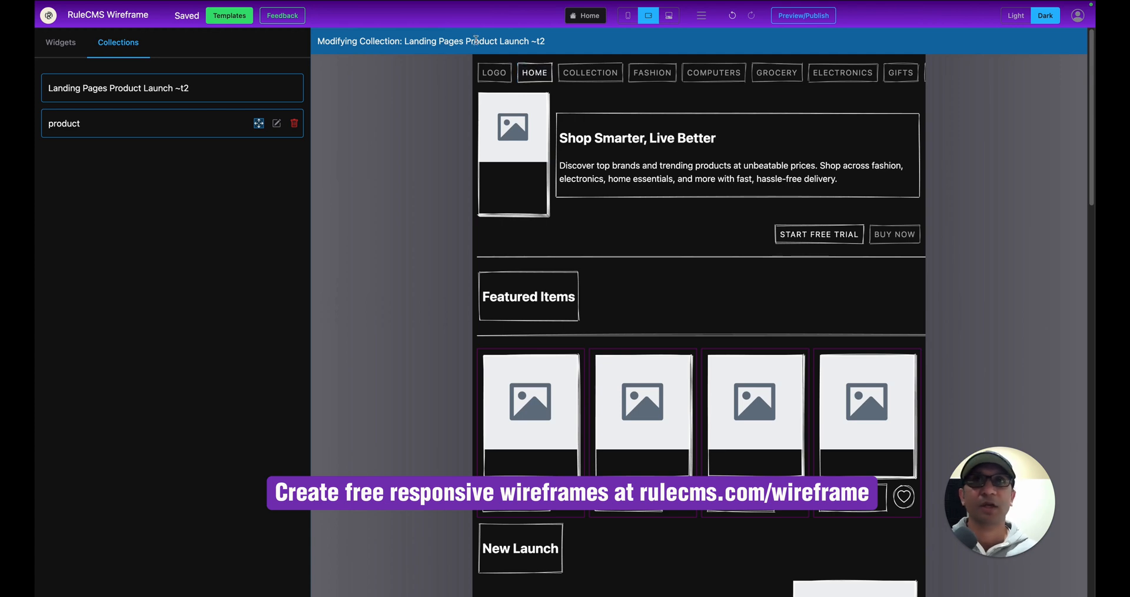
Publish the page as public template 'Responsive ecommerce page with multiple products'.
click(803, 15)
click(579, 14)
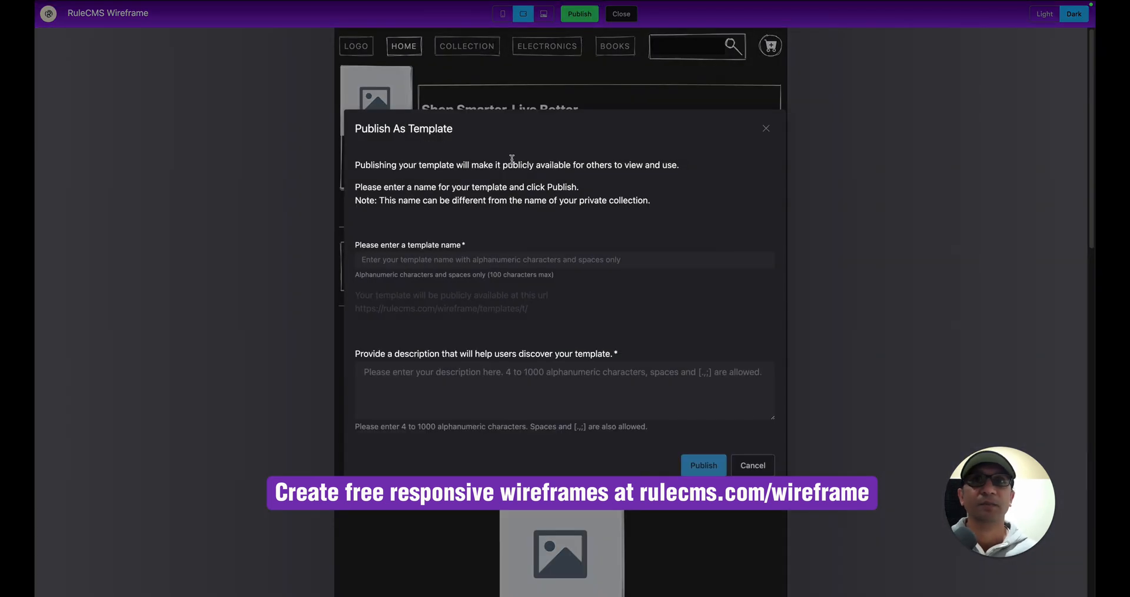
click(413, 260)
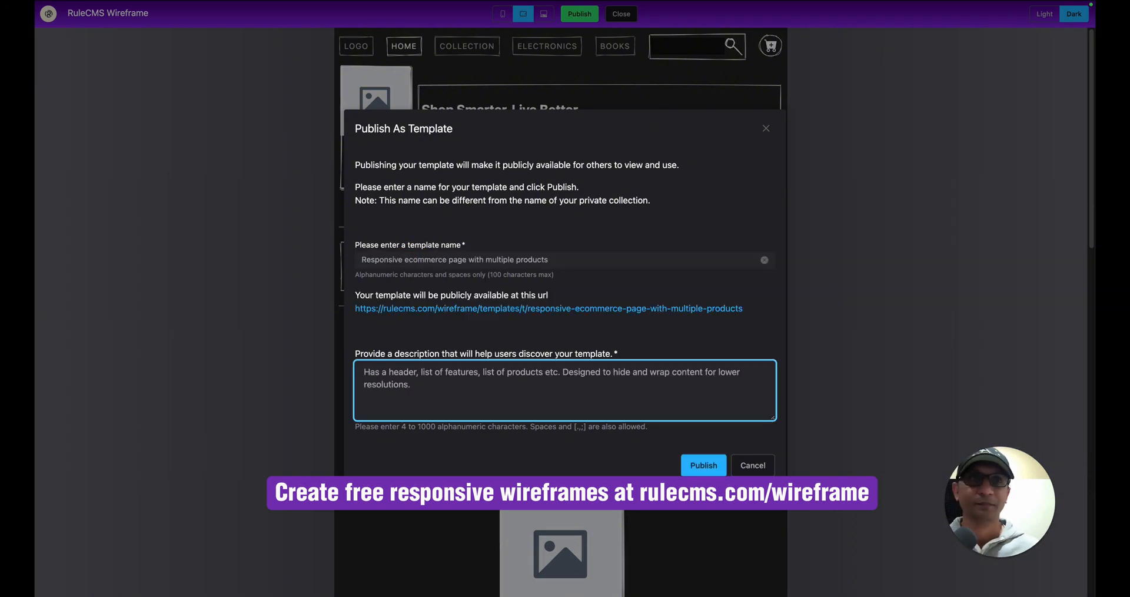
click(703, 464)
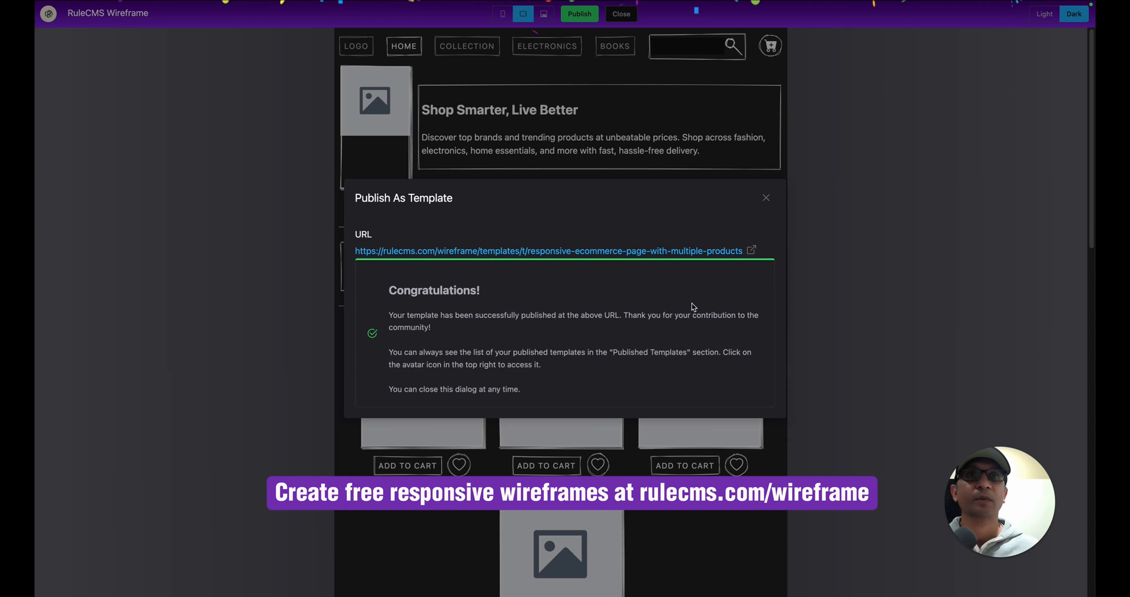
Open the published template page and view it at tablet and mobile widths.
click(752, 250)
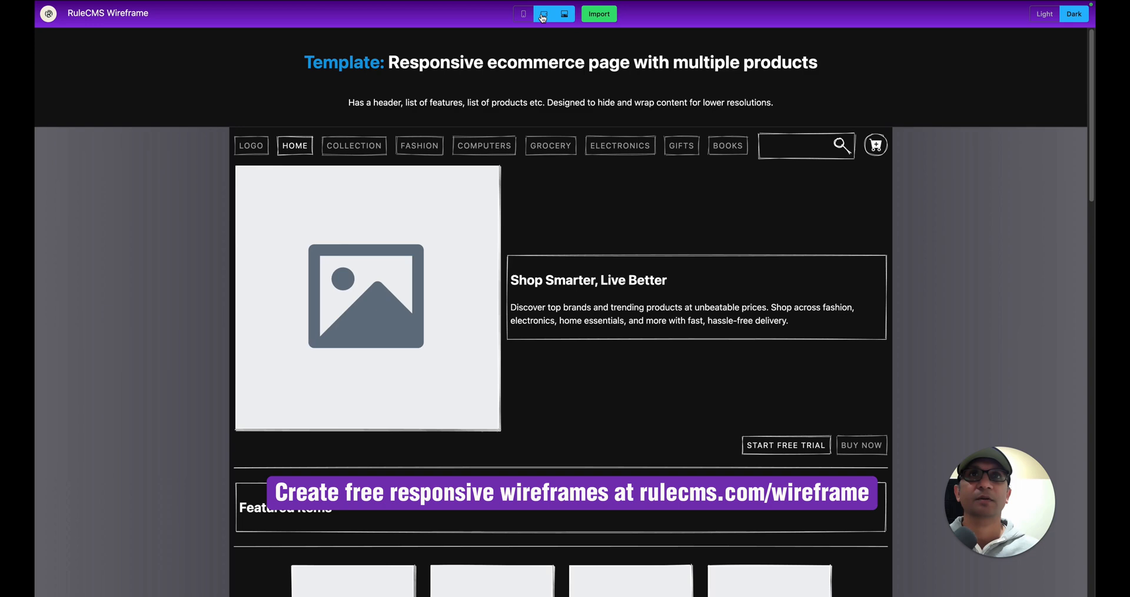
click(542, 18)
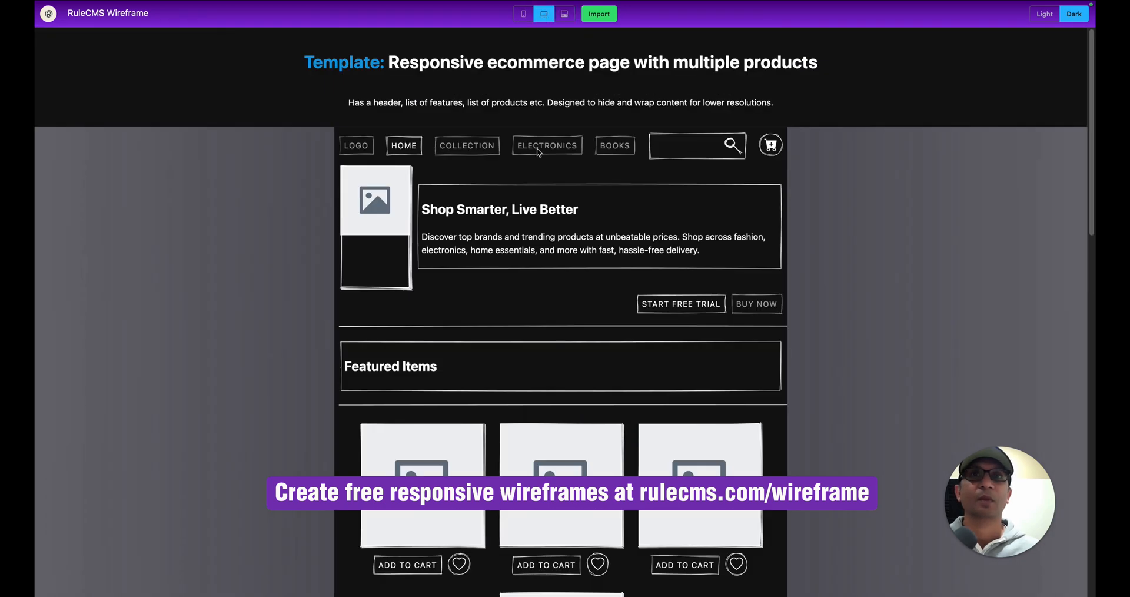
click(523, 13)
scroll(590, 256, down, 5)
scroll(590, 256, up, 5)
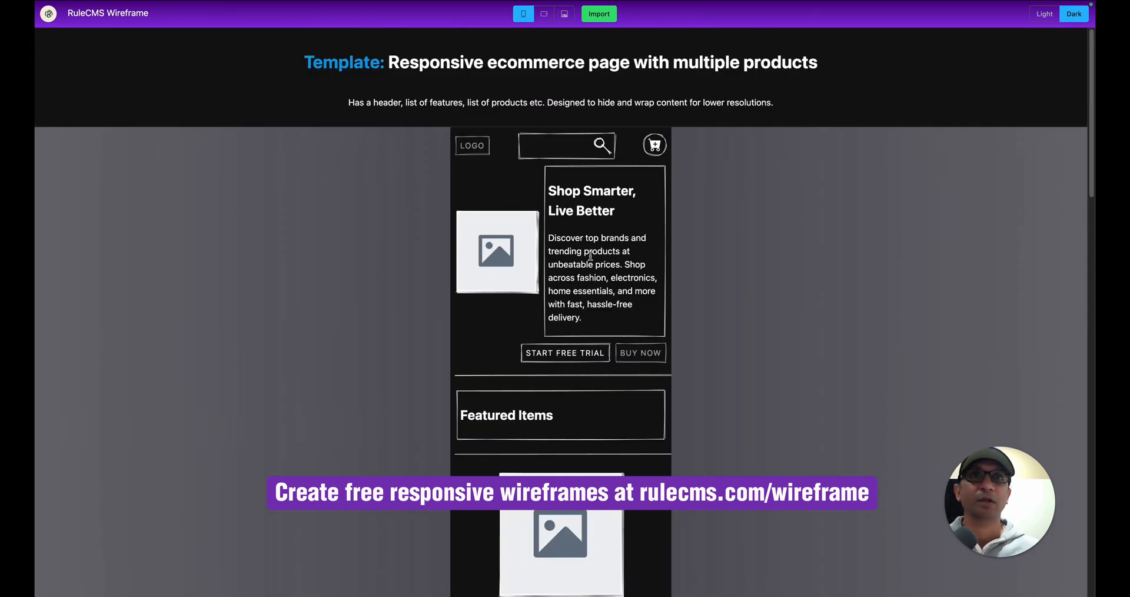